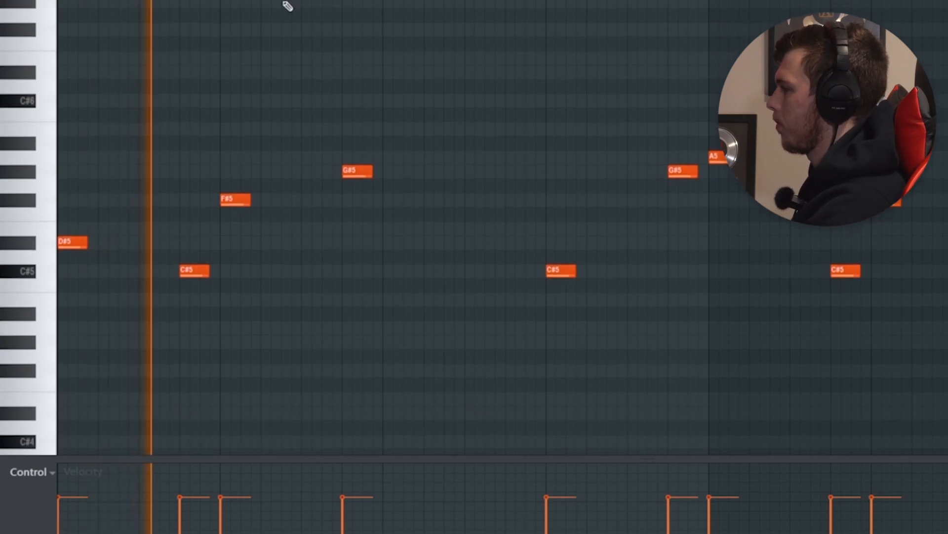
- Set the note snap to 1/4 step, chop the first C5 note into four and select the D4 notes
scroll(288, 7, up, 2)
scroll(288, 5, down, 1)
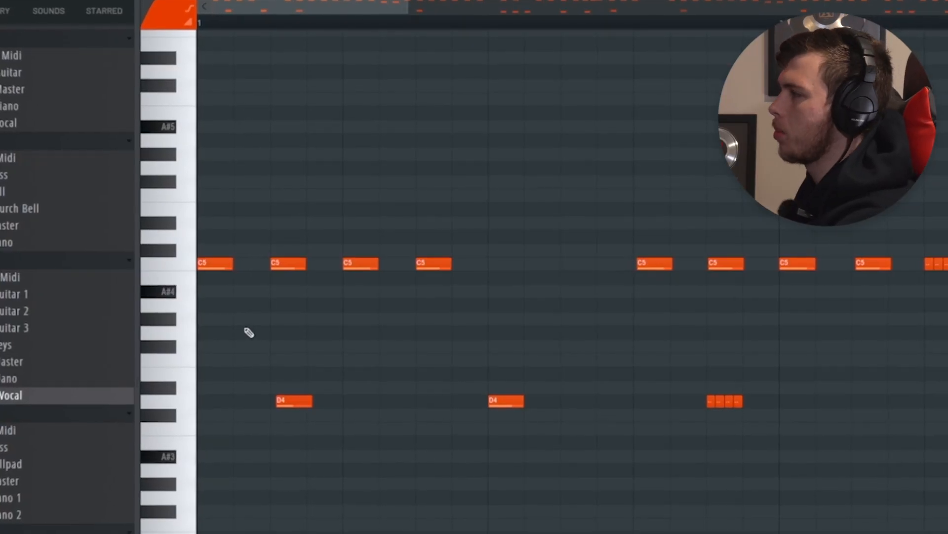
click(176, 1)
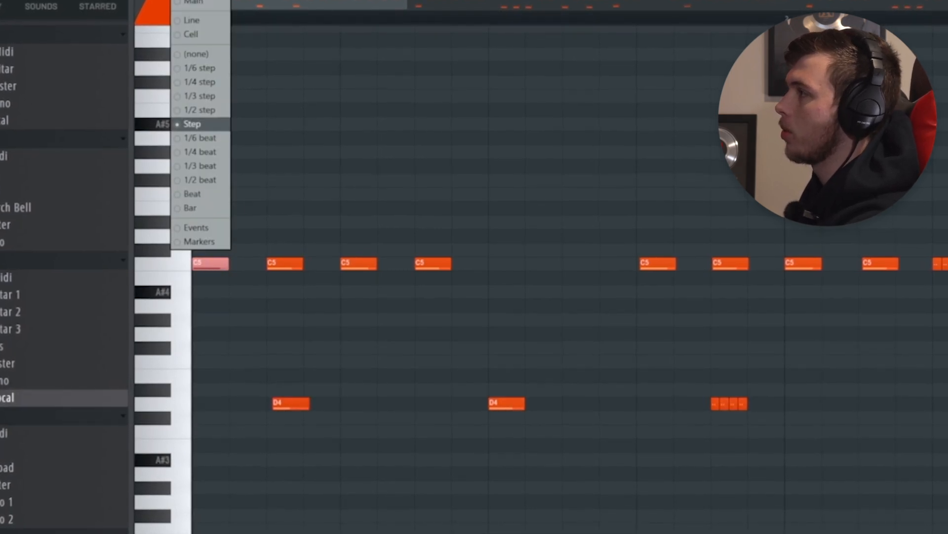
click(193, 81)
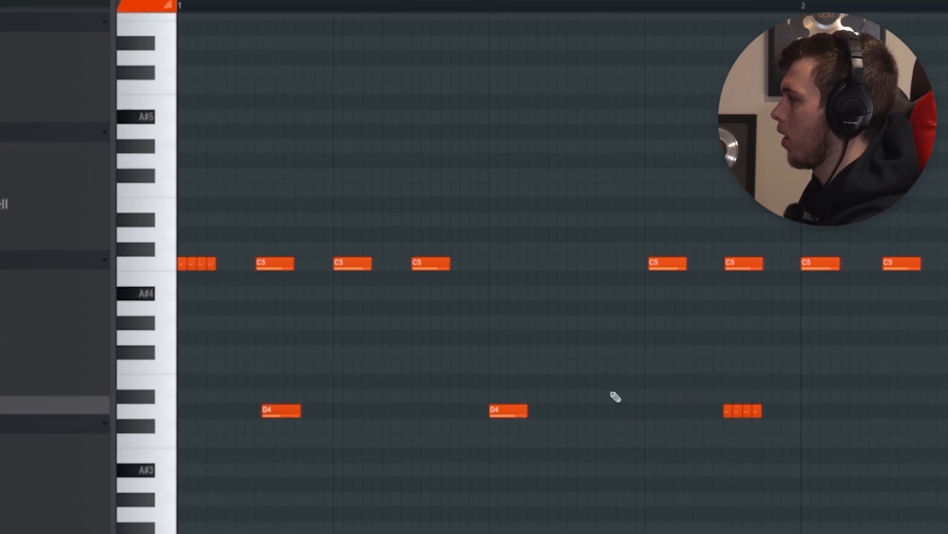
drag(252, 381, 902, 443)
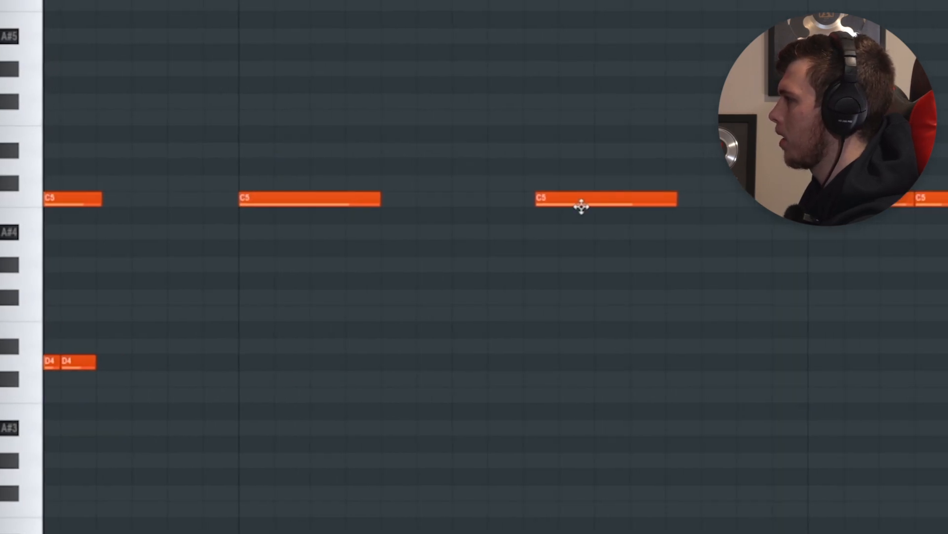
scroll(589, 195, down, 8)
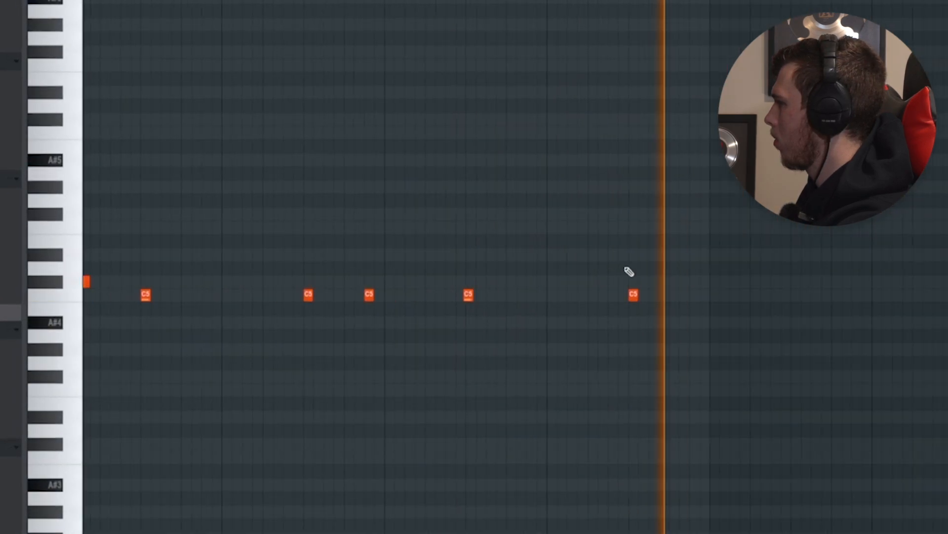
- Examine the spacing of the C5 hits across the bars in the piano roll during playback
drag(620, 241, 803, 386)
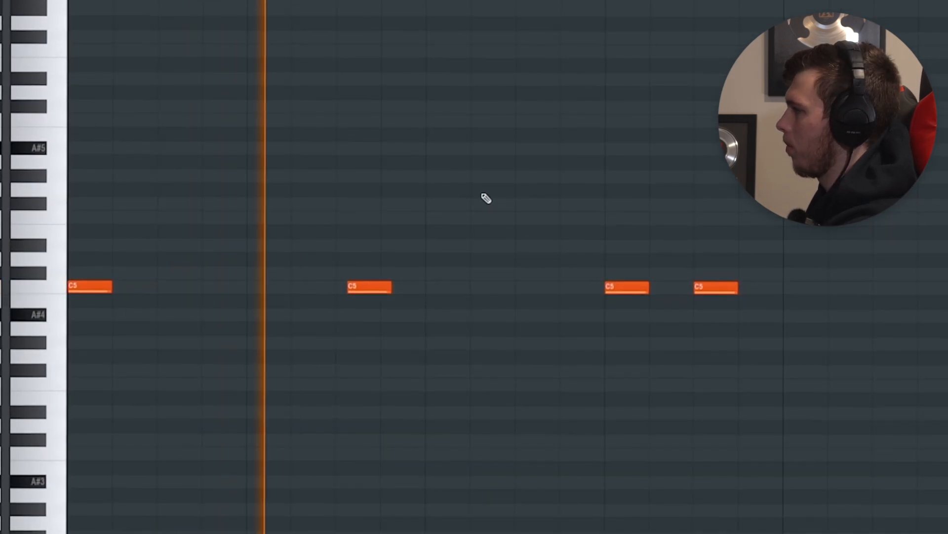
scroll(482, 196, down, 3)
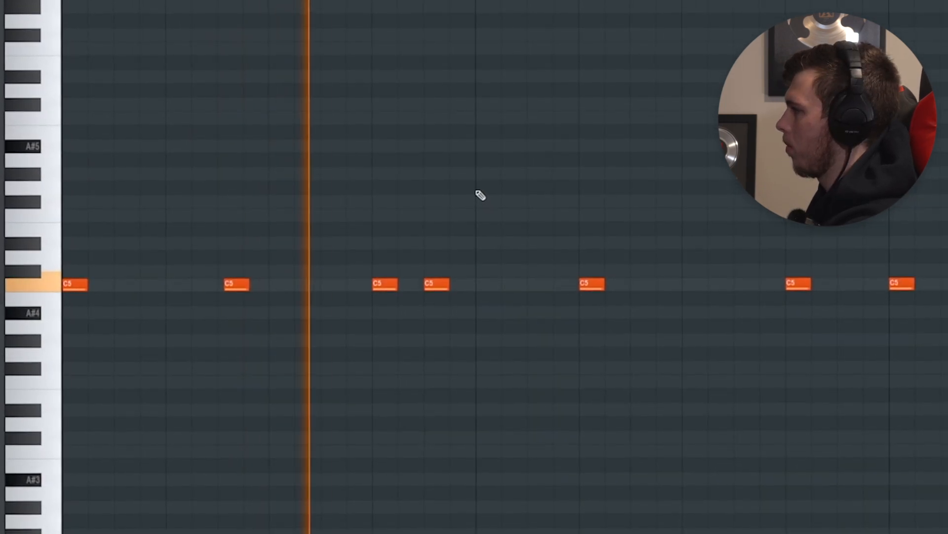
scroll(594, 191, up, 4)
drag(469, 190, 94, 194)
scroll(568, 216, down, 3)
drag(625, 210, 193, 211)
scroll(539, 209, up, 3)
drag(616, 193, 197, 194)
scroll(348, 199, down, 6)
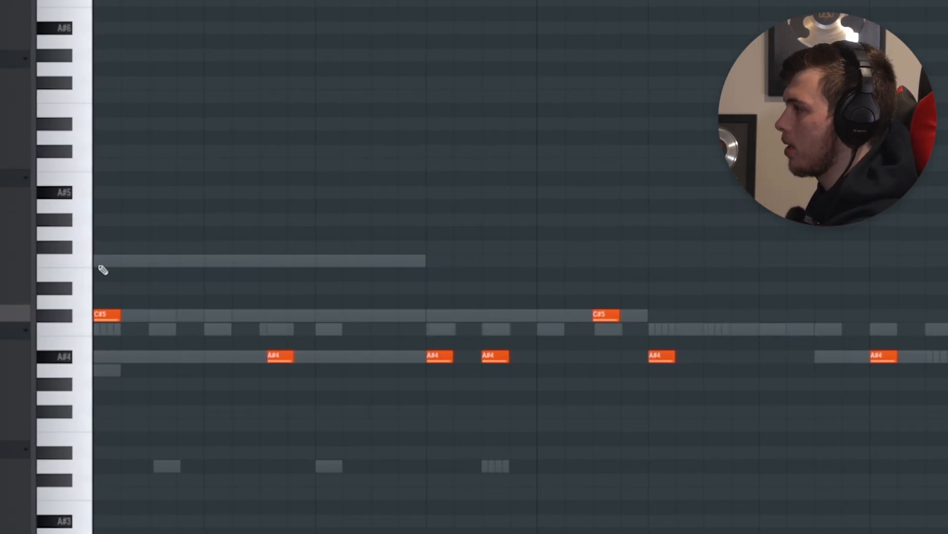
- Play back and follow the C#5, A#4 and D#5 notes through the first half of the pattern
scroll(104, 281, down, 3)
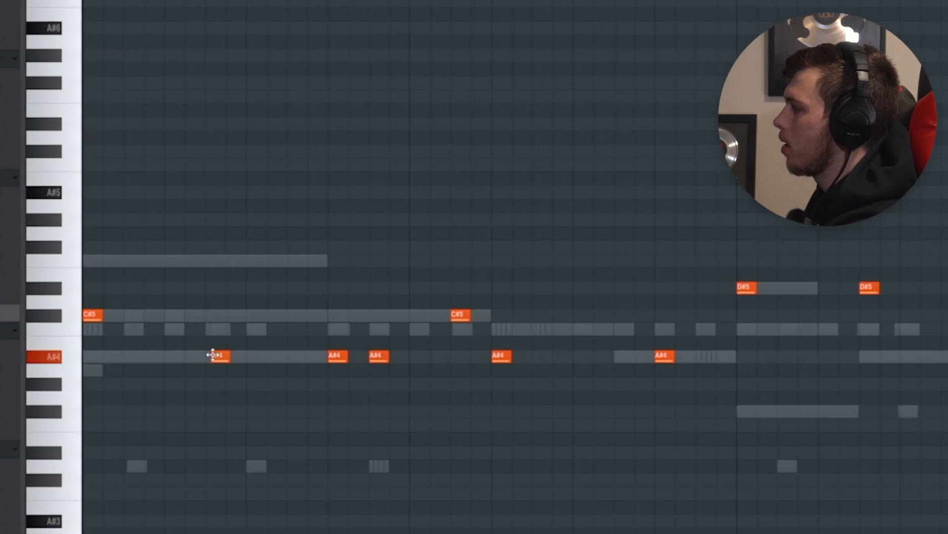
key(space)
scroll(204, 293, up, 2)
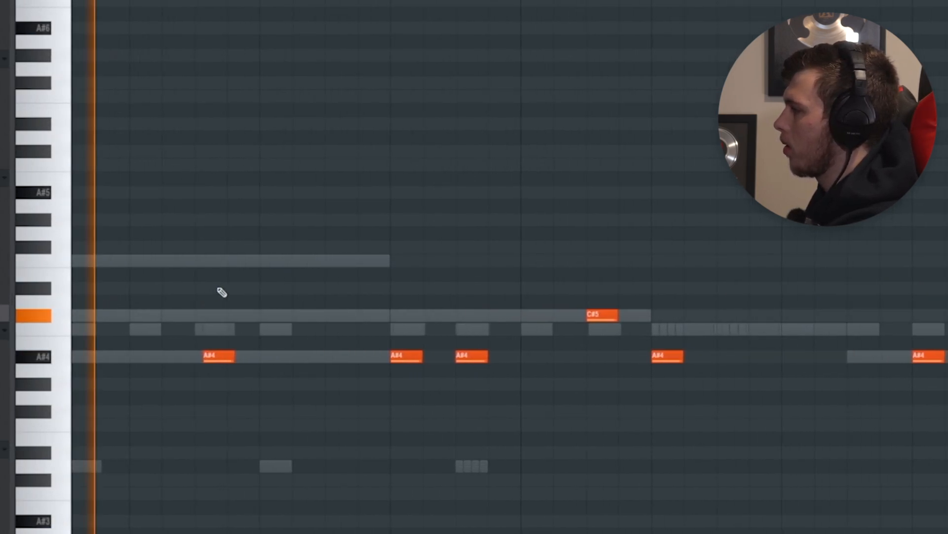
scroll(247, 292, down, 3)
scroll(297, 290, up, 5)
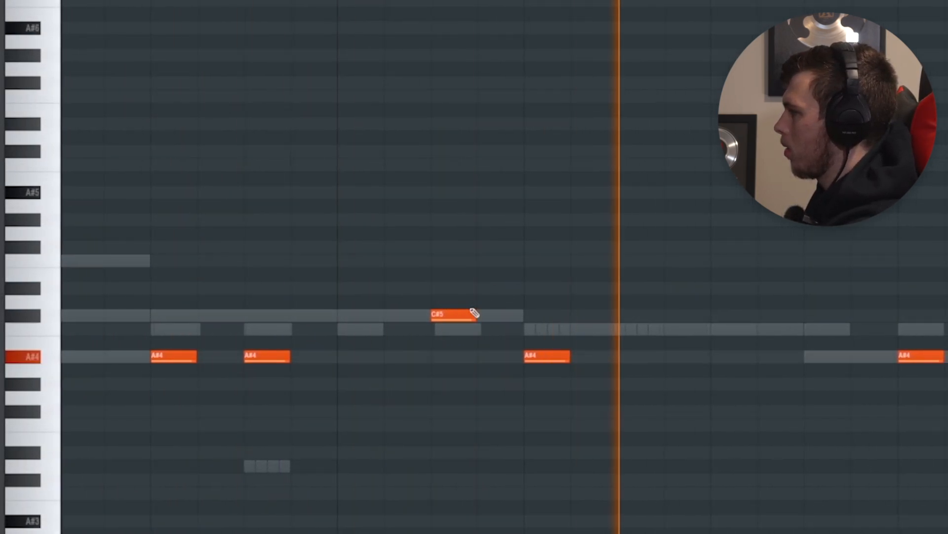
scroll(534, 285, down, 4)
drag(565, 259, 324, 256)
scroll(374, 259, up, 4)
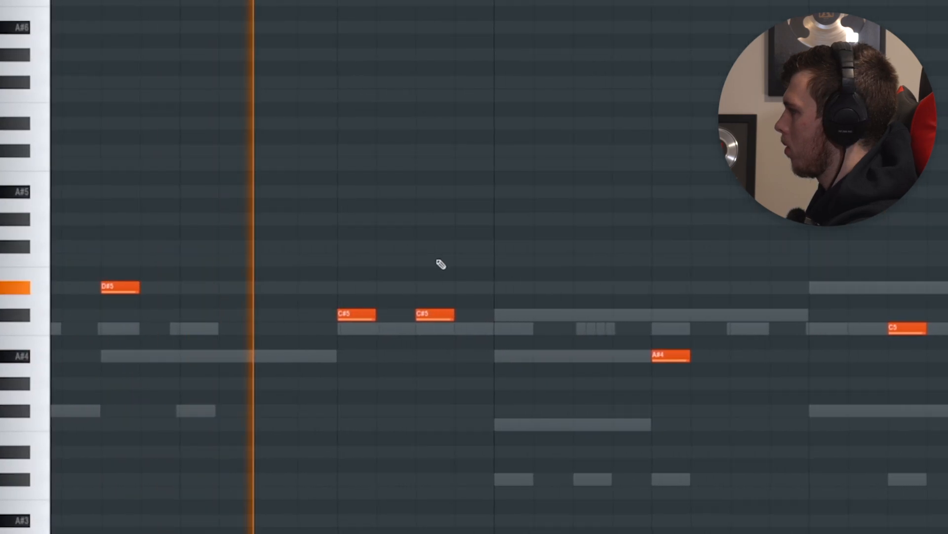
- Select the two adjacent C#5 notes that follow the pair of D#5 notes
scroll(450, 261, down, 4)
drag(396, 304, 436, 332)
scroll(437, 333, up, 4)
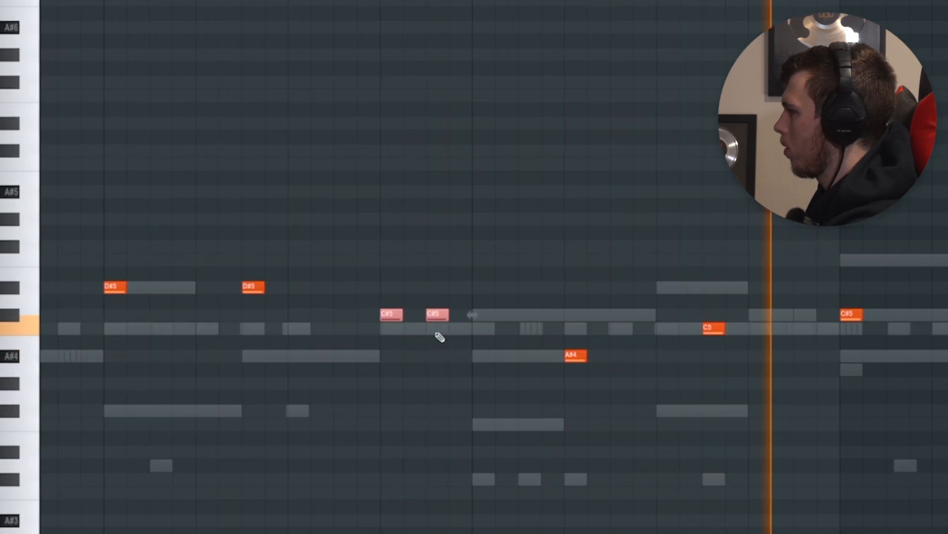
- In the repeated half of the pattern, place the A#4 note directly after the second C#5, and play the section back
scroll(290, 311, down, 4)
scroll(284, 303, up, 3)
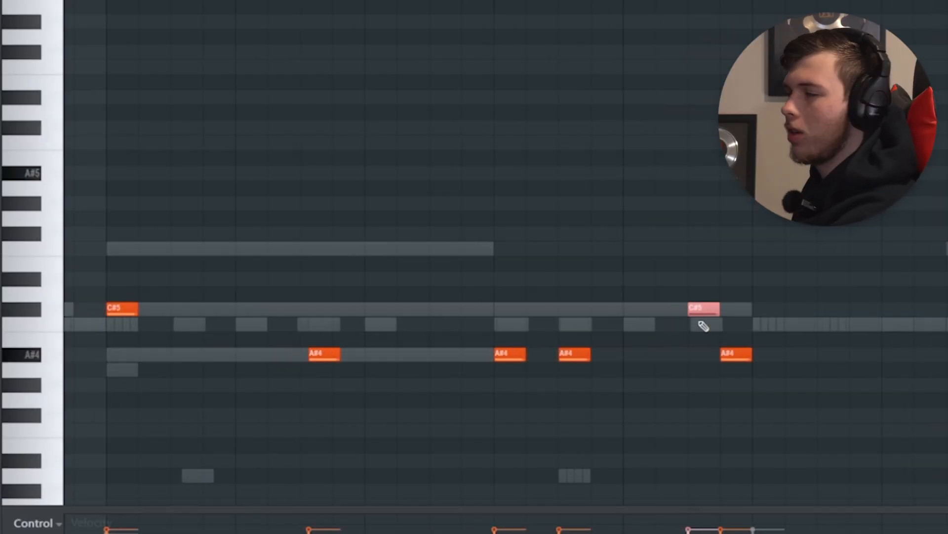
scroll(697, 297, down, 3)
scroll(711, 328, up, 4)
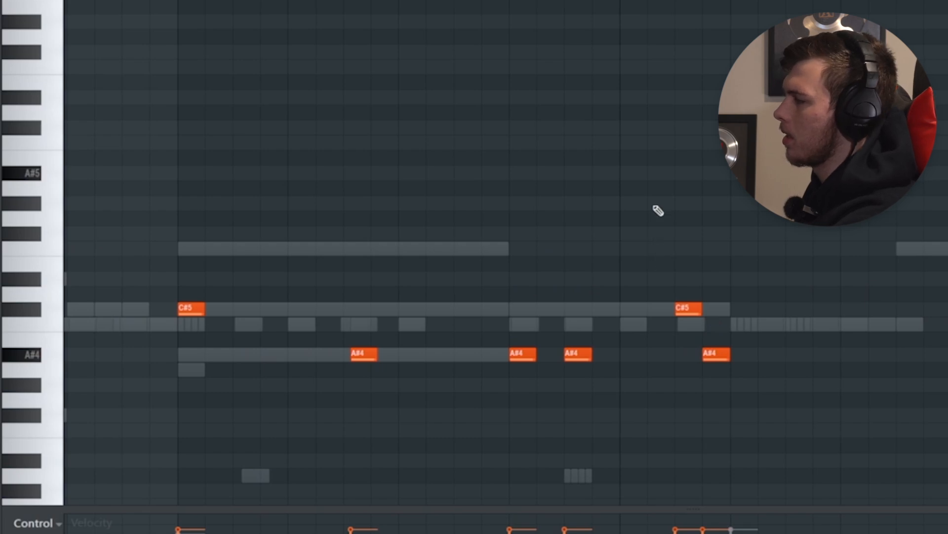
scroll(741, 197, up, 2)
drag(743, 196, 564, 185)
scroll(564, 185, up, 2)
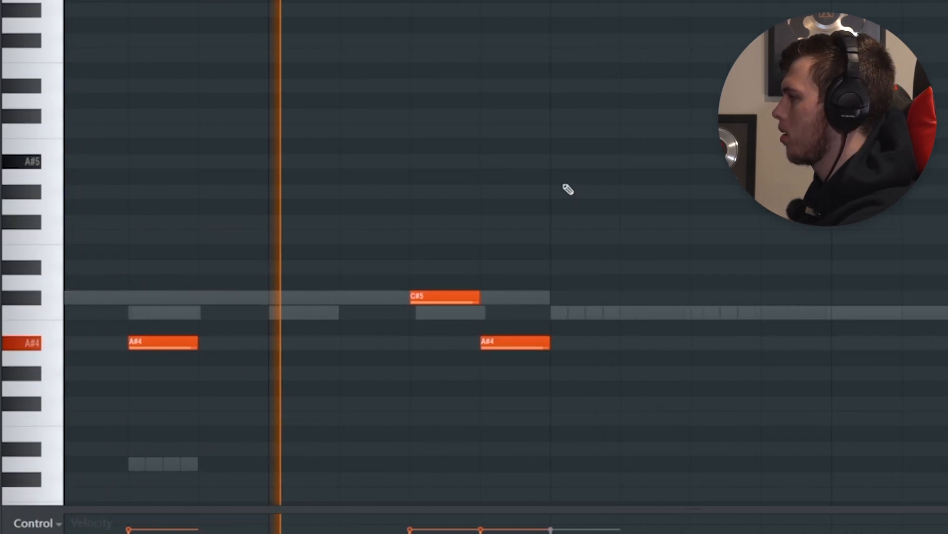
scroll(563, 209, down, 3)
scroll(561, 208, up, 1)
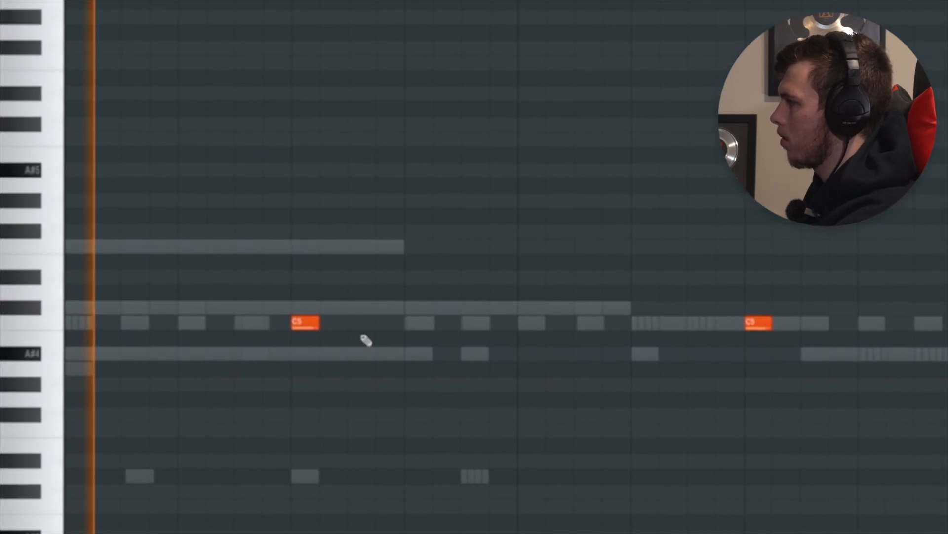
- Examine the placement of the sparse C5 hits against the ghost notes of the other channels during playback
scroll(365, 338, down, 4)
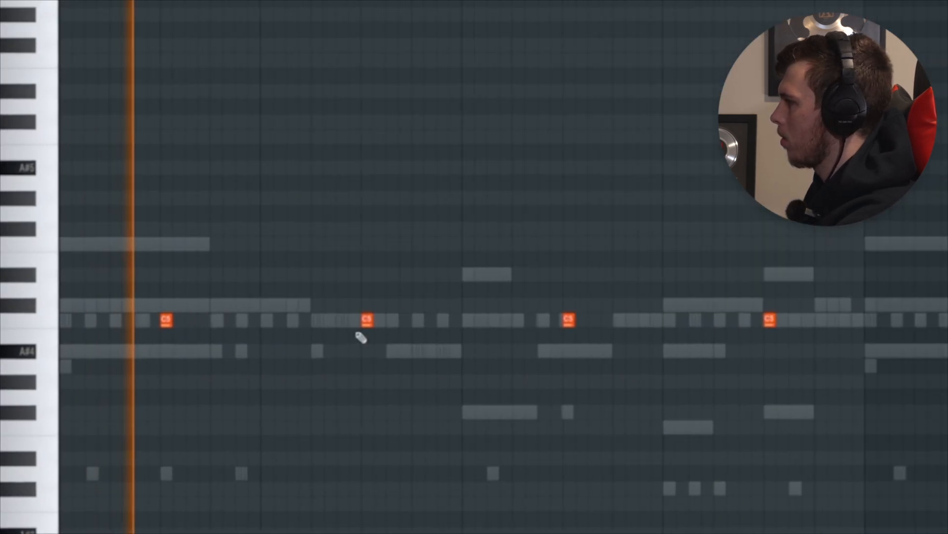
scroll(366, 326, up, 2)
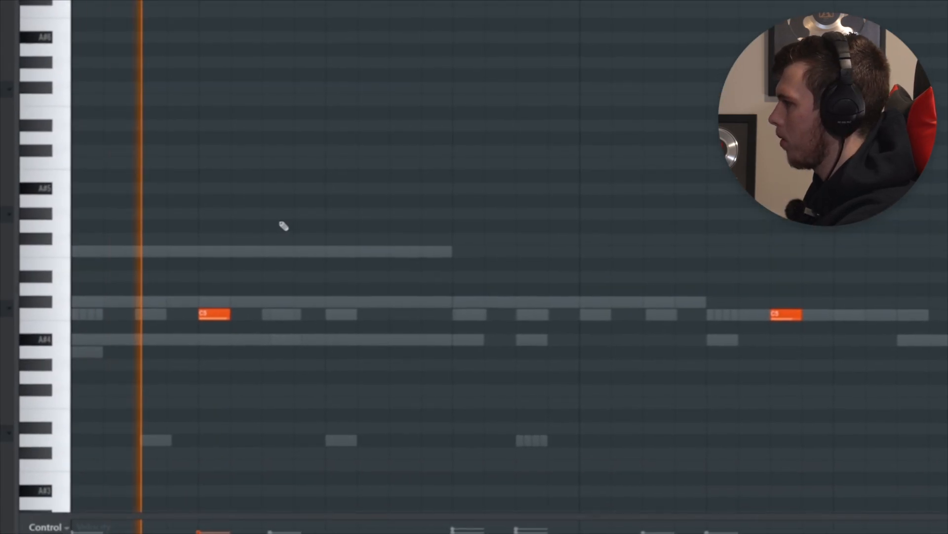
scroll(309, 228, down, 2)
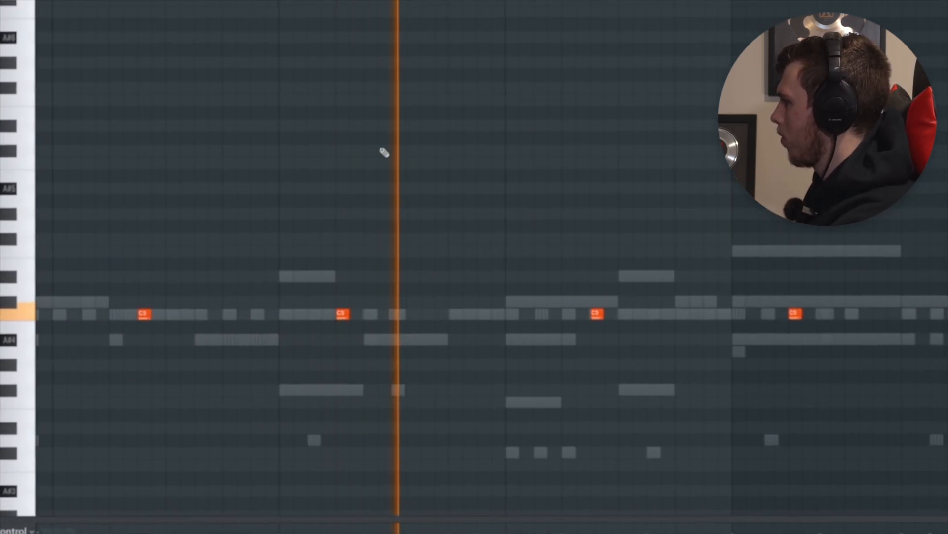
- Lower the last of the three consecutive C#5 notes to C5
key(F6)
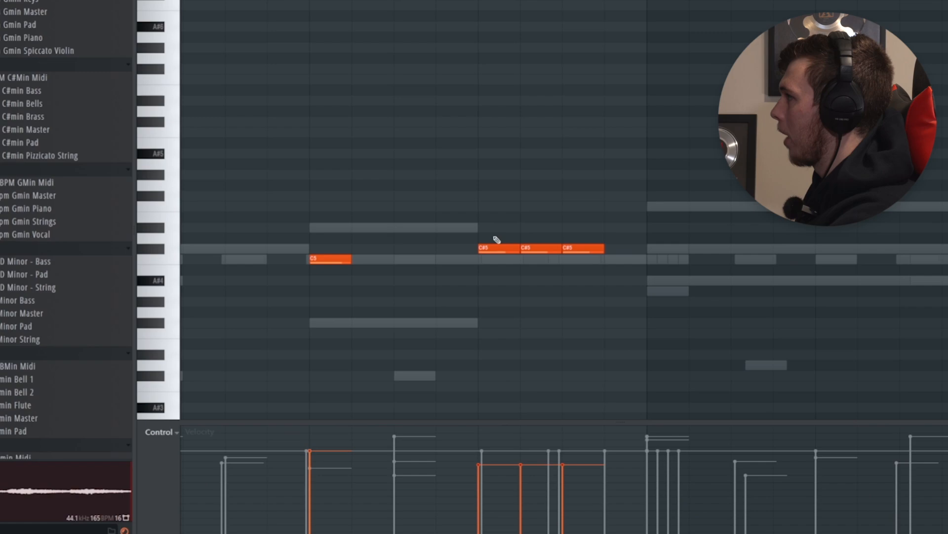
drag(470, 210, 673, 303)
scroll(673, 303, down, 3)
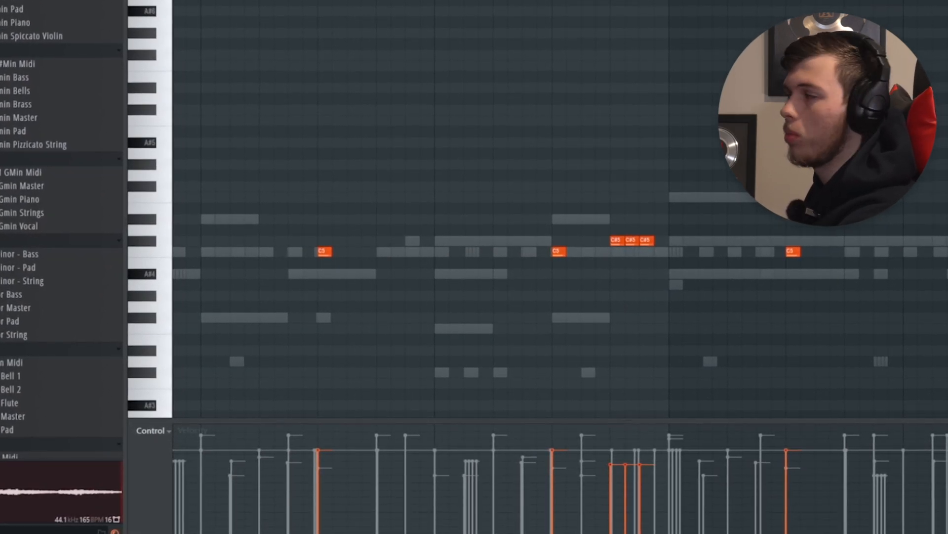
scroll(627, 200, up, 3)
drag(482, 207, 477, 232)
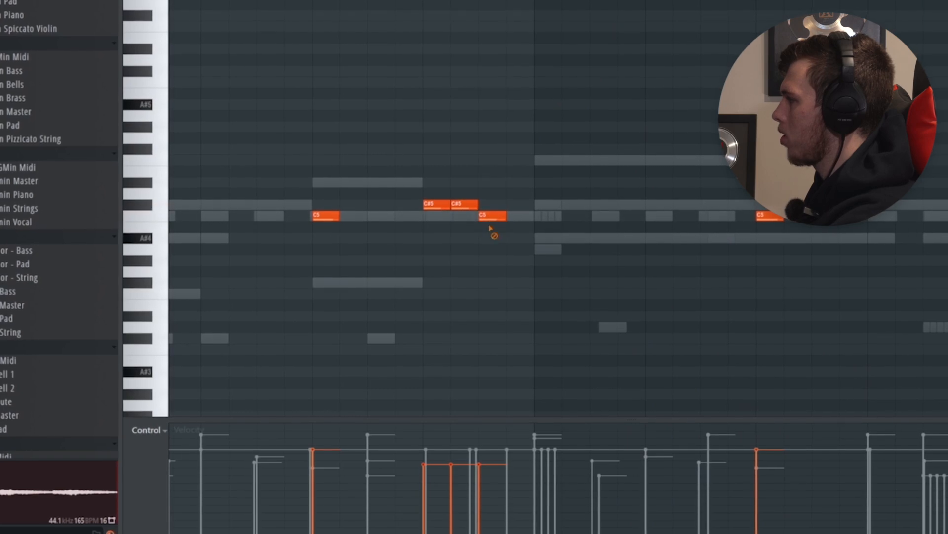
- Adjust the wet level of Fruity Reeverb 2 on the WavGrind Hi Hat 7 track, start playback and close the plugin
click(151, 456)
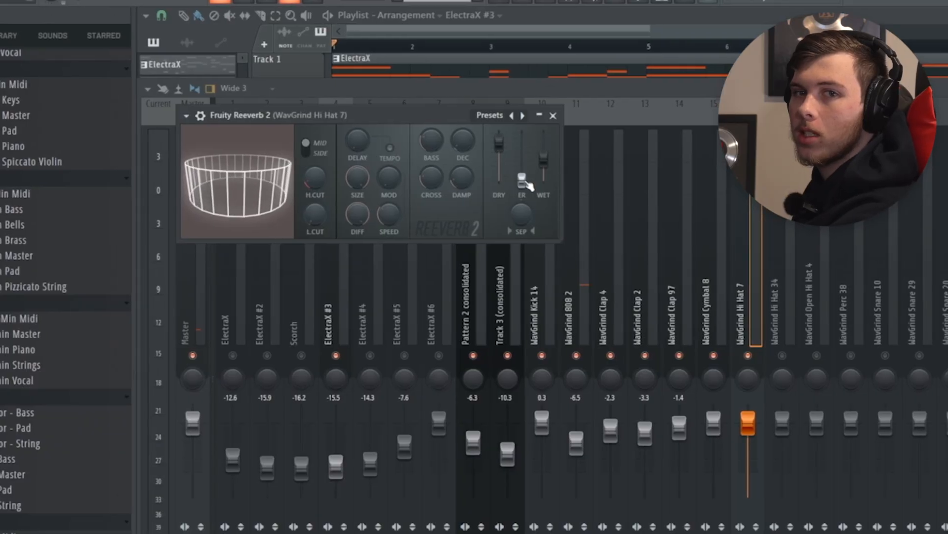
drag(547, 181, 547, 171)
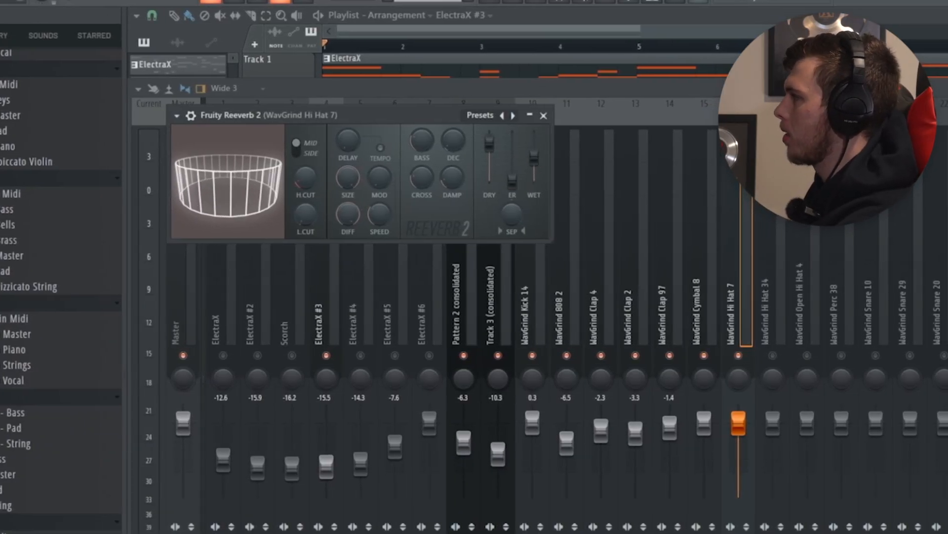
key(space)
click(539, 115)
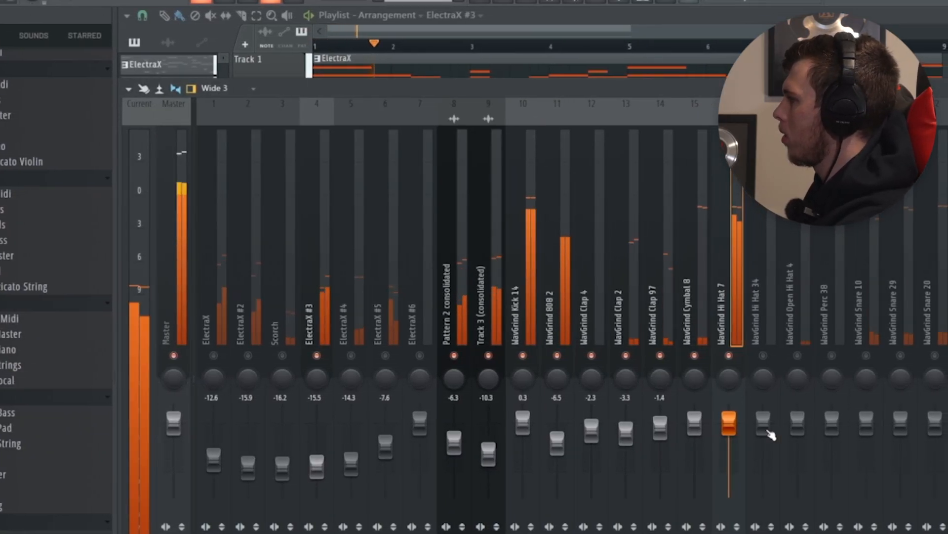
- Check the levels of WavGrind 808 2 and the other drum tracks in the mixer, and review the playlist arrangement
click(565, 282)
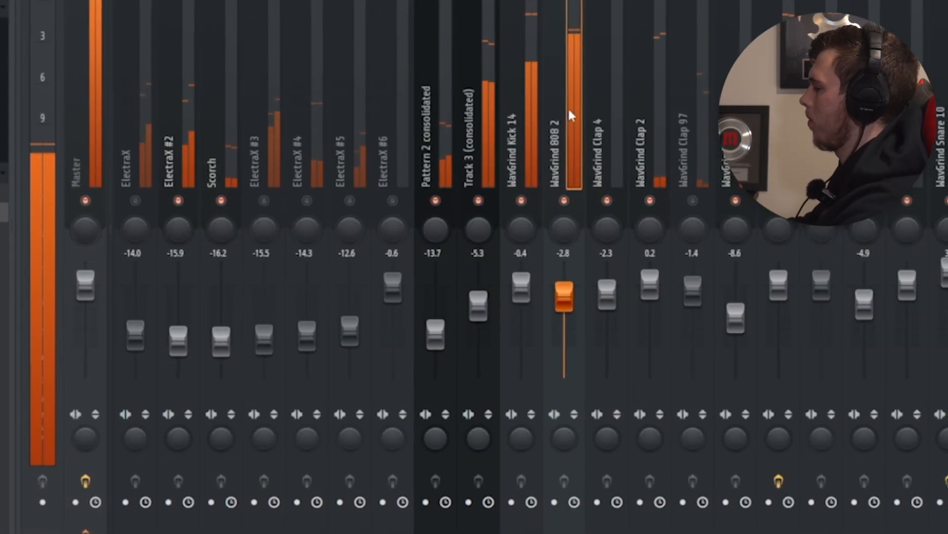
scroll(669, 129, down, 3)
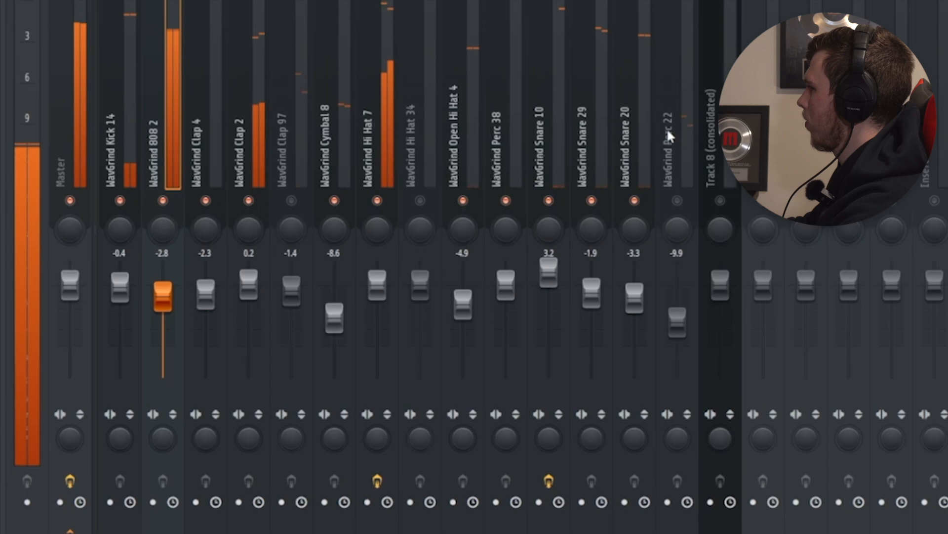
click(631, 120)
scroll(642, 119, up, 1)
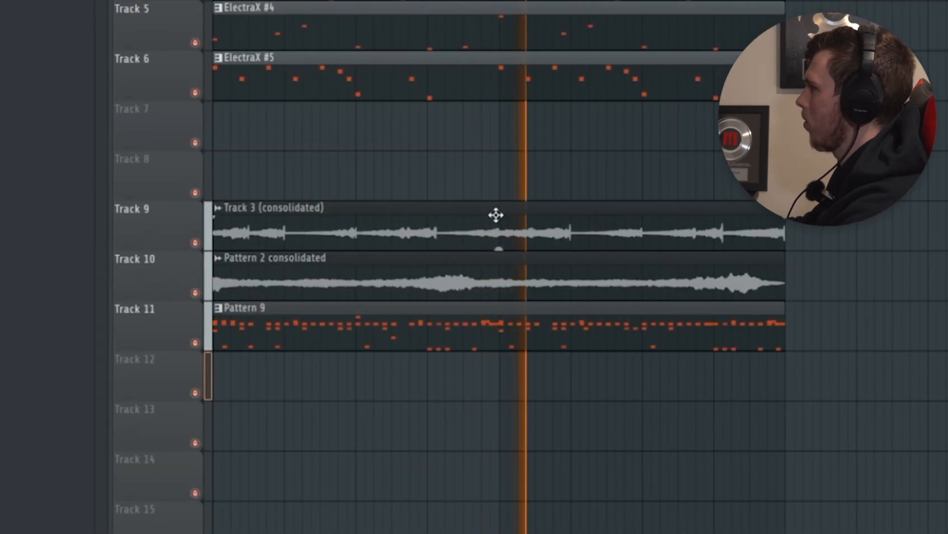
scroll(496, 215, down, 1)
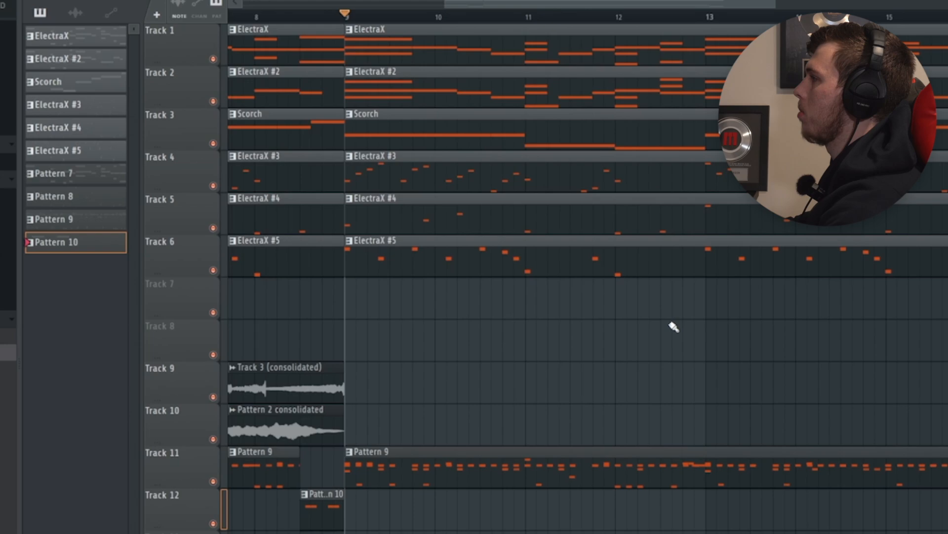
drag(790, 361, 748, 366)
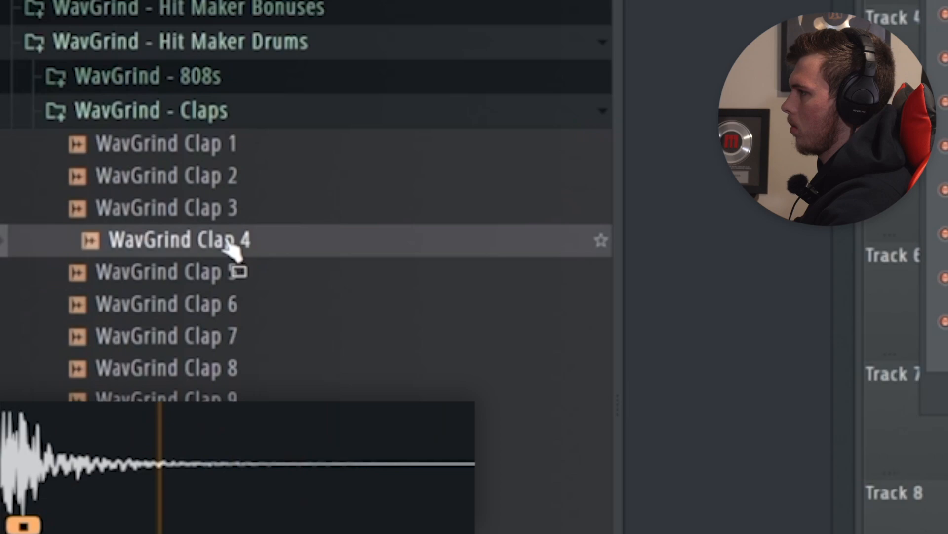
- Audition drum samples from the WavGrind Hit Maker Drums folders, including Cymbal 19, Hi Hat 5 and Perc 95
click(335, 223)
click(347, 267)
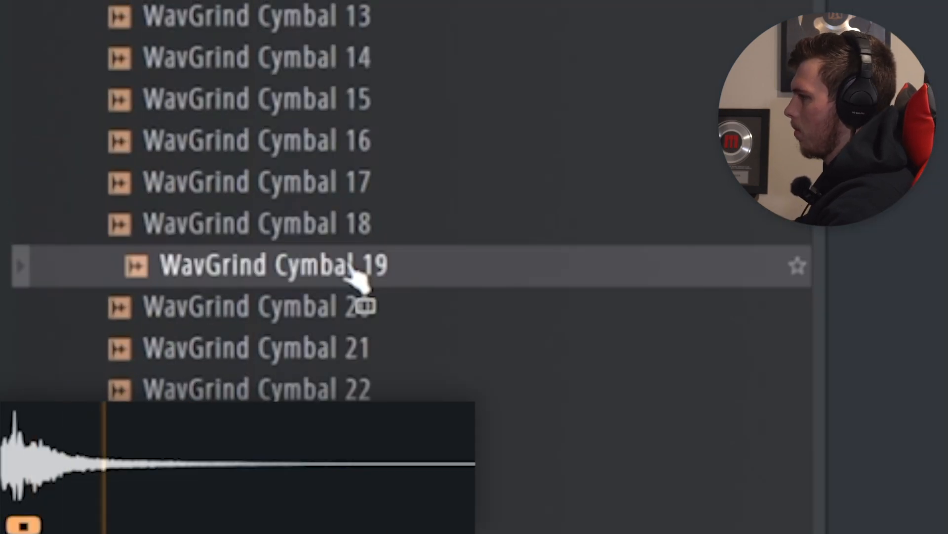
click(211, 232)
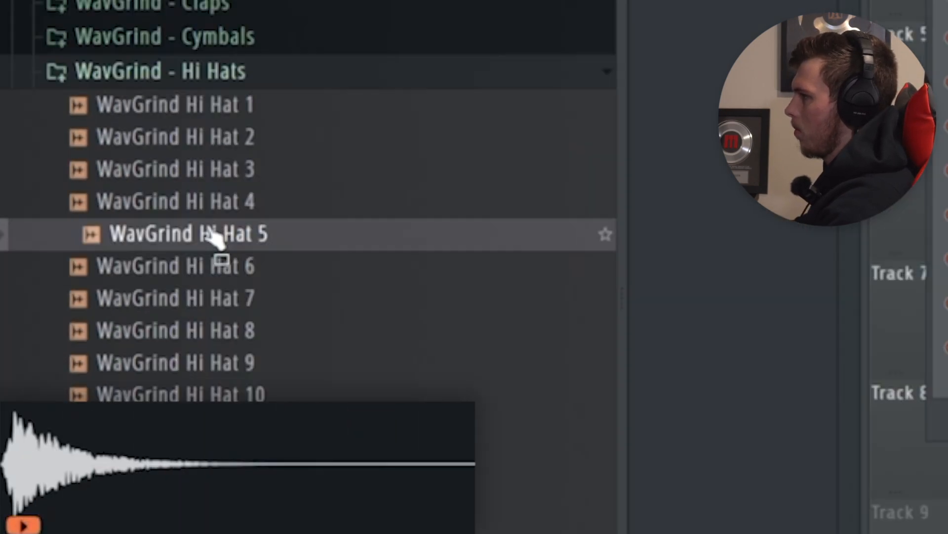
click(343, 240)
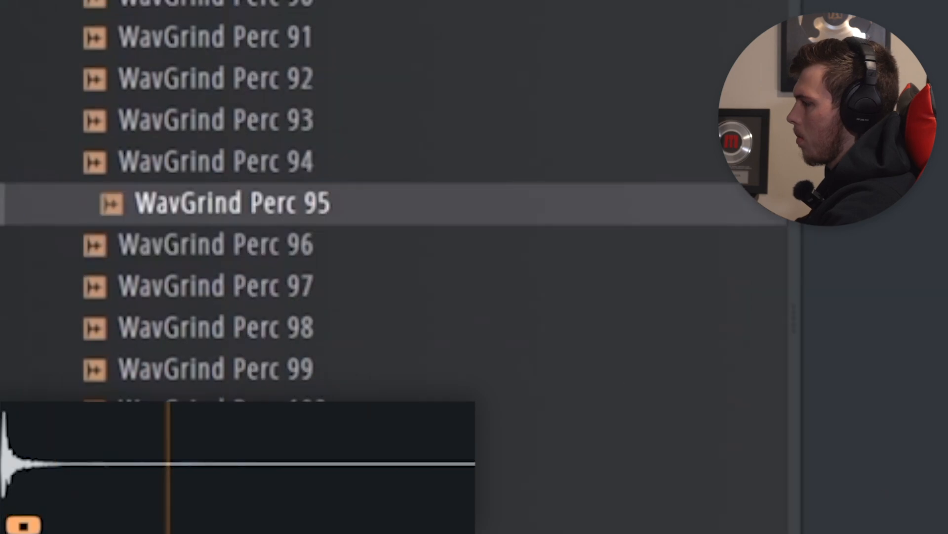
click(262, 178)
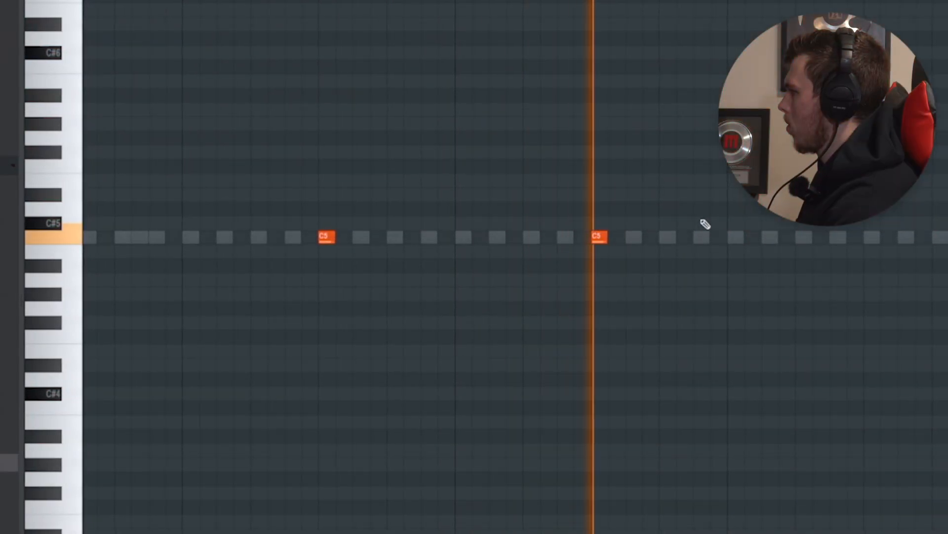
- Continue the pattern with single C5 notes spaced several hi-hat steps apart, placing them through the last bars
scroll(706, 224, right, 5)
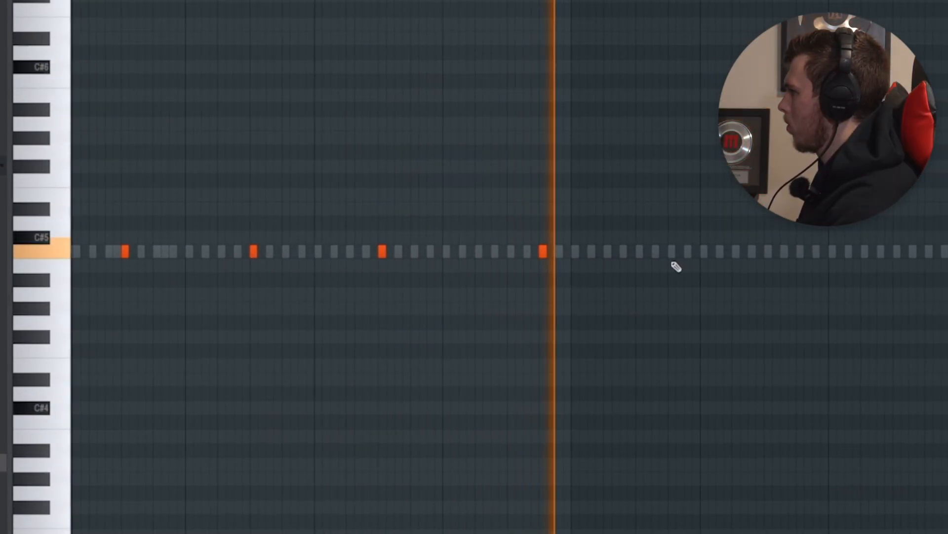
scroll(843, 241, right, 9)
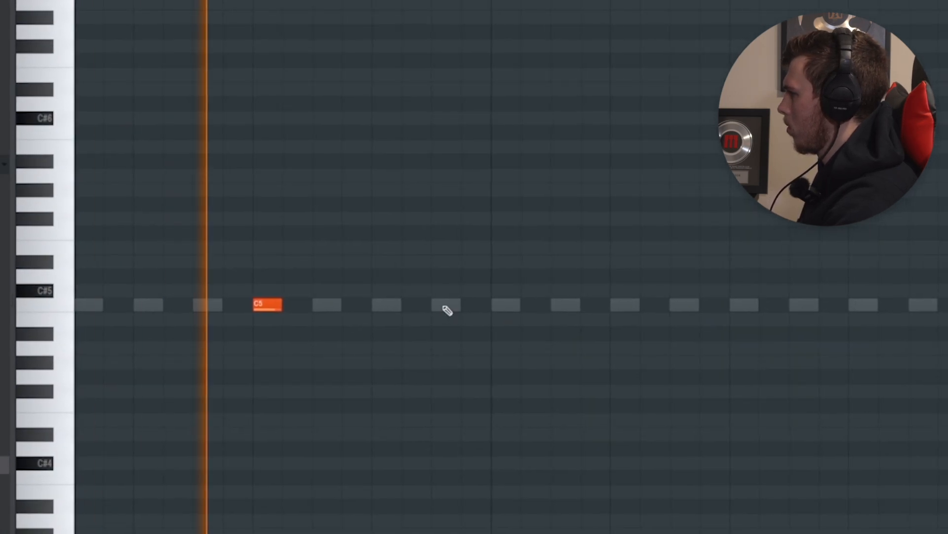
click(445, 307)
scroll(565, 280, down, 3)
scroll(494, 272, right, 5)
scroll(307, 257, up, 1)
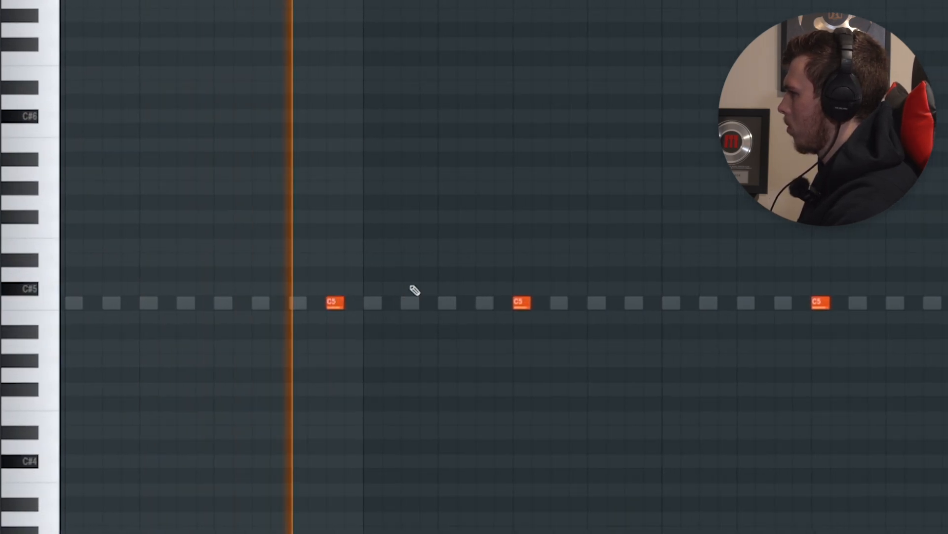
scroll(489, 310, right, 4)
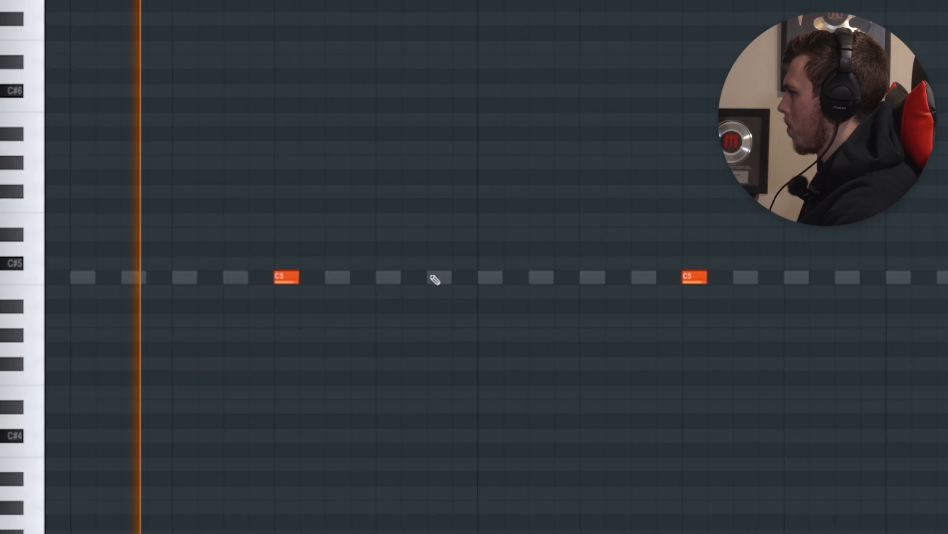
scroll(553, 246, down, 3)
scroll(538, 222, right, 5)
scroll(384, 252, up, 2)
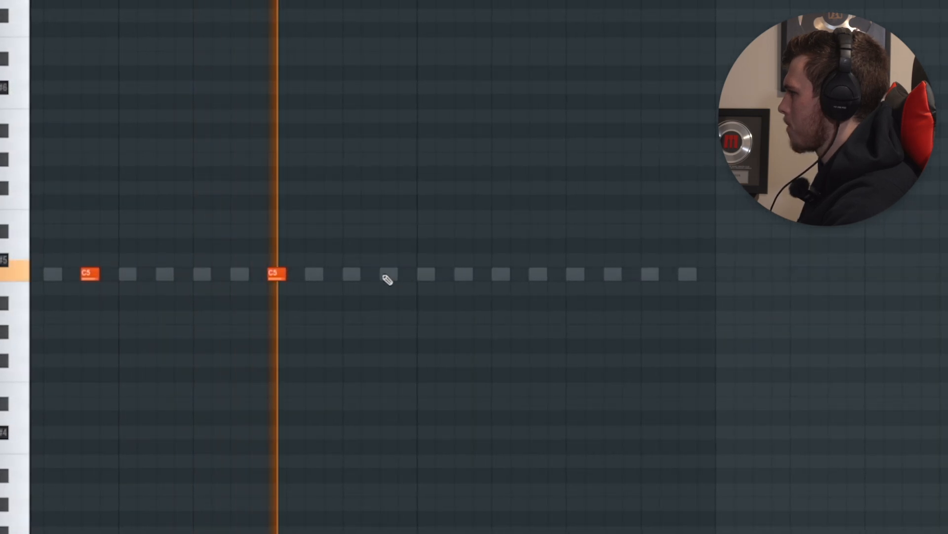
click(451, 276)
scroll(385, 257, right, 4)
scroll(476, 273, up, 2)
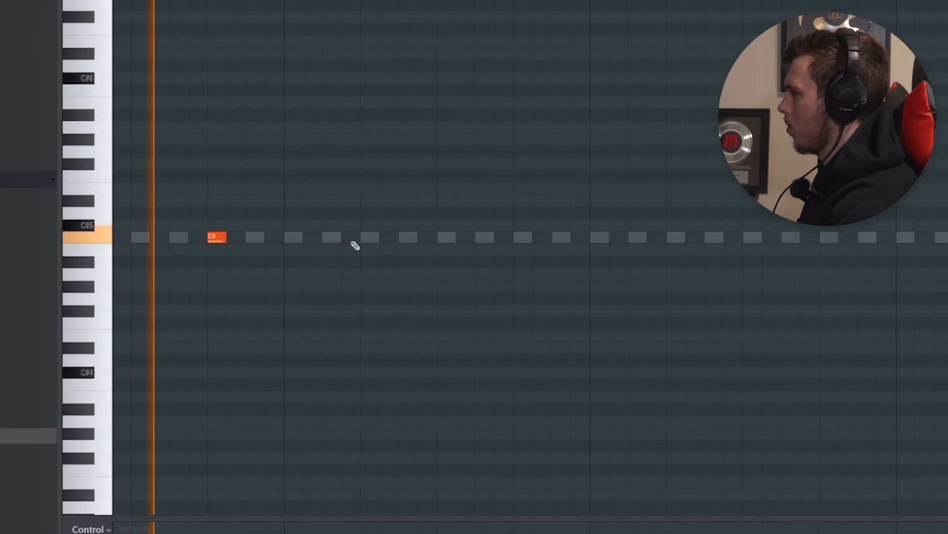
- Add further C5 notes after the first one, spaced four and three hi-hat steps apart
click(380, 238)
click(472, 237)
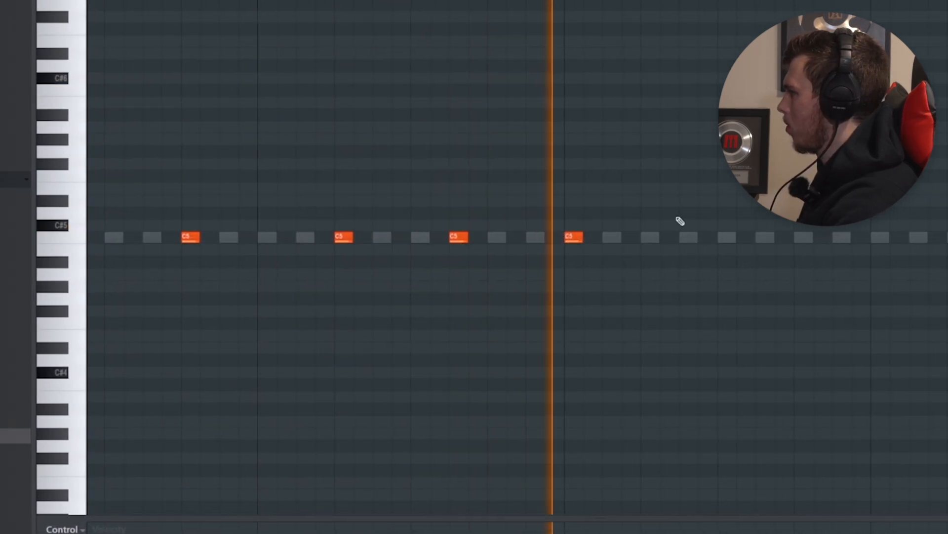
drag(840, 240, 481, 245)
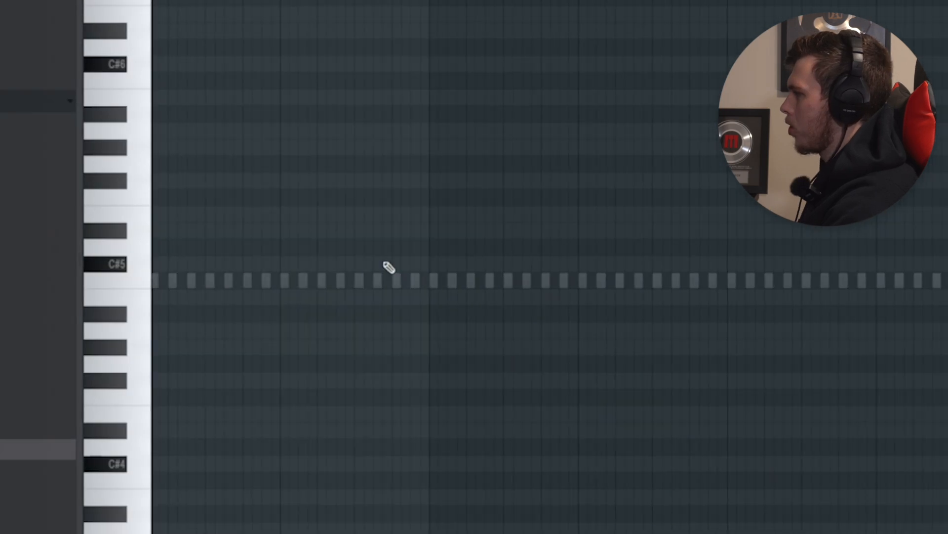
- Place sparse single C5 notes along the empty note grid, using the ghost hi-hat notes as timing guides
scroll(447, 243, down, 2)
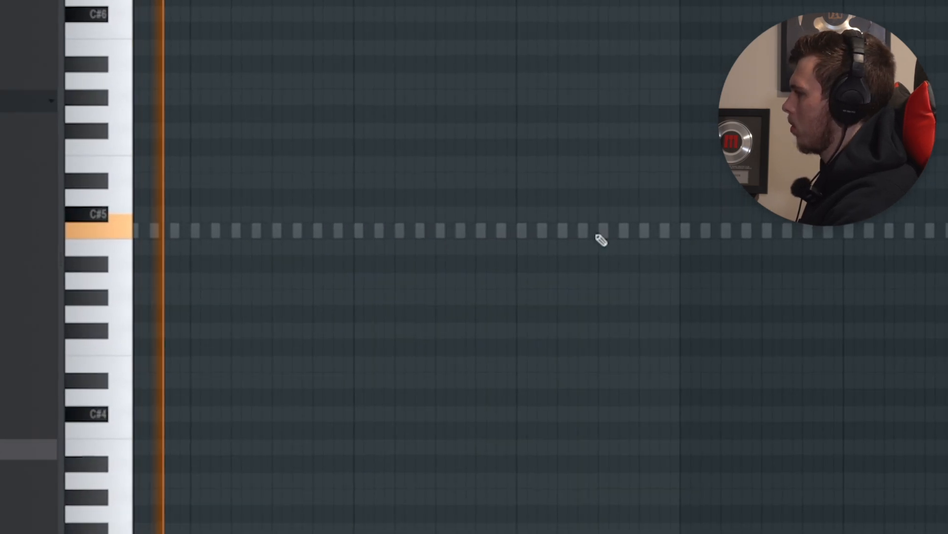
scroll(420, 242, down, 2)
click(366, 236)
click(596, 230)
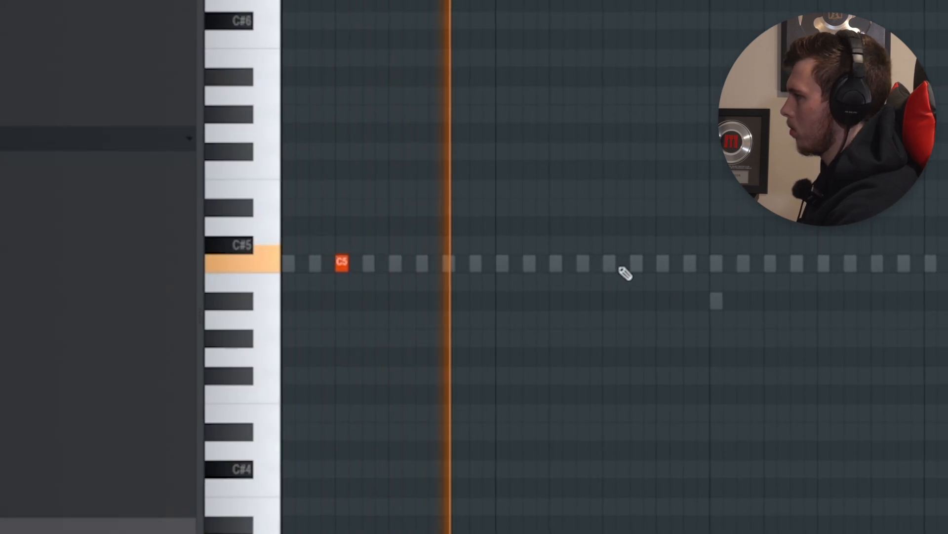
scroll(712, 281, up, 2)
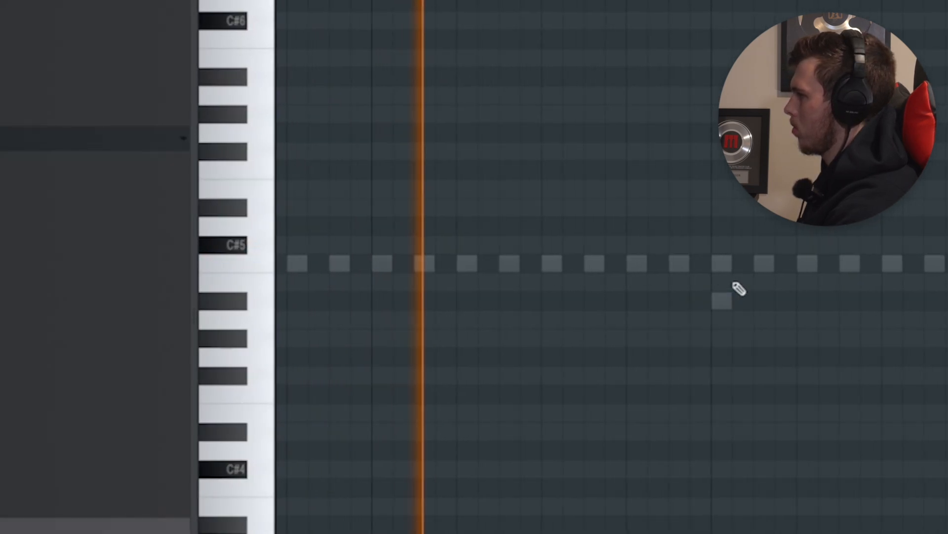
click(790, 267)
drag(903, 290, 537, 278)
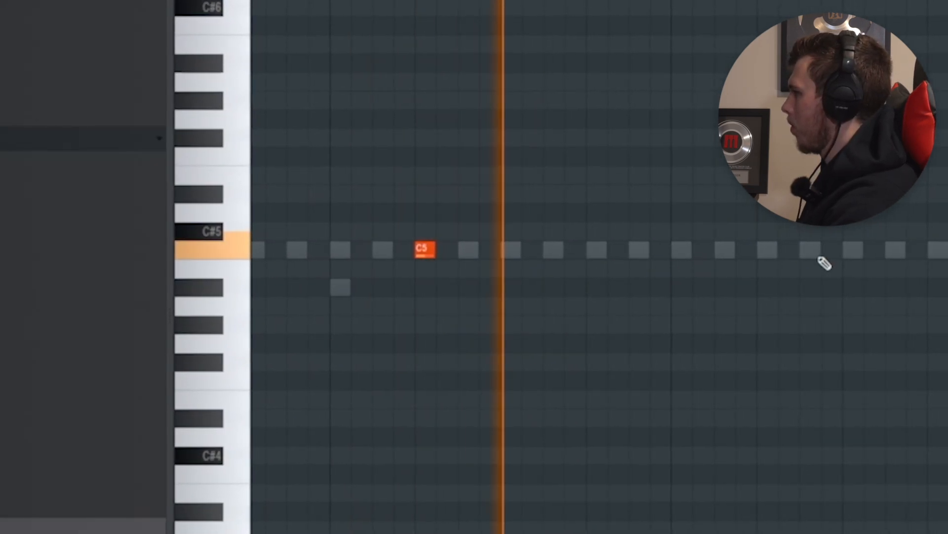
click(814, 249)
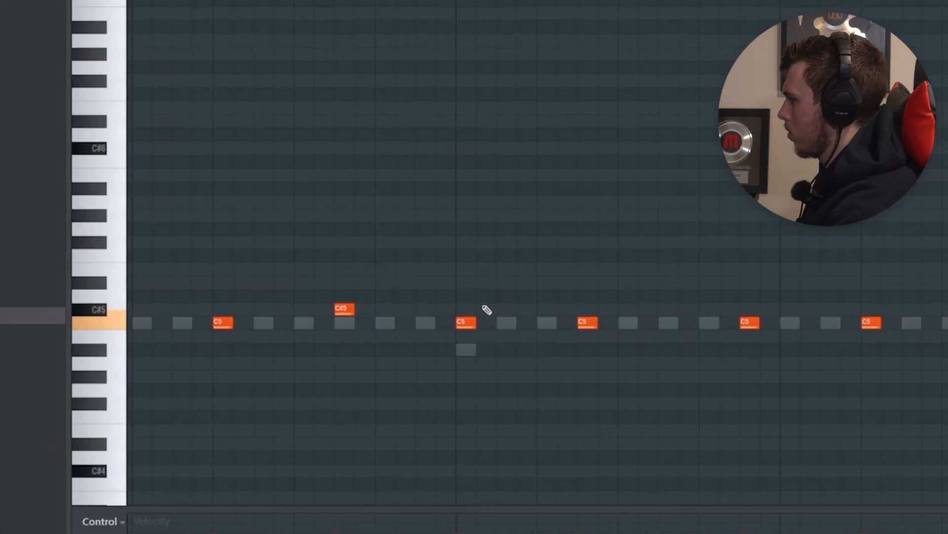
- Lower the C5 notes at the start of the pattern's second half to B4
scroll(595, 305, down, 3)
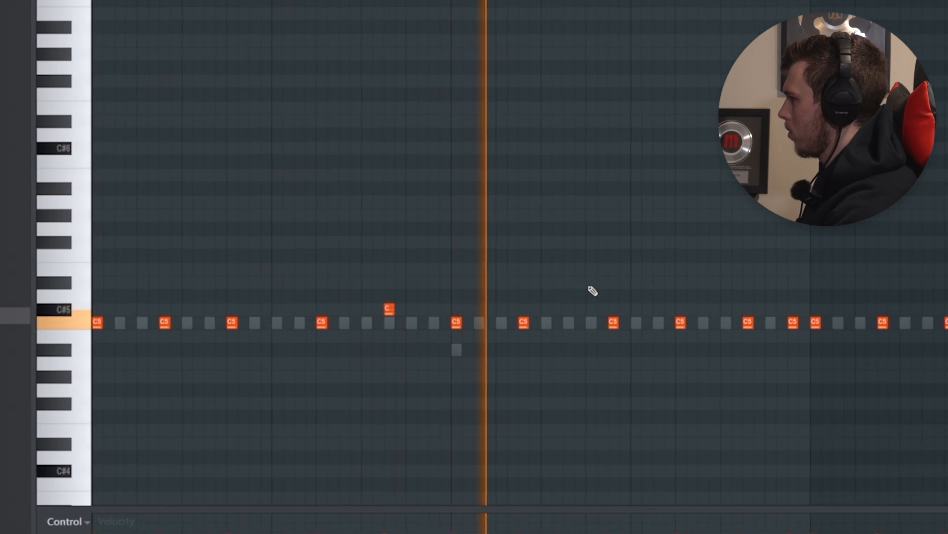
scroll(631, 303, up, 3)
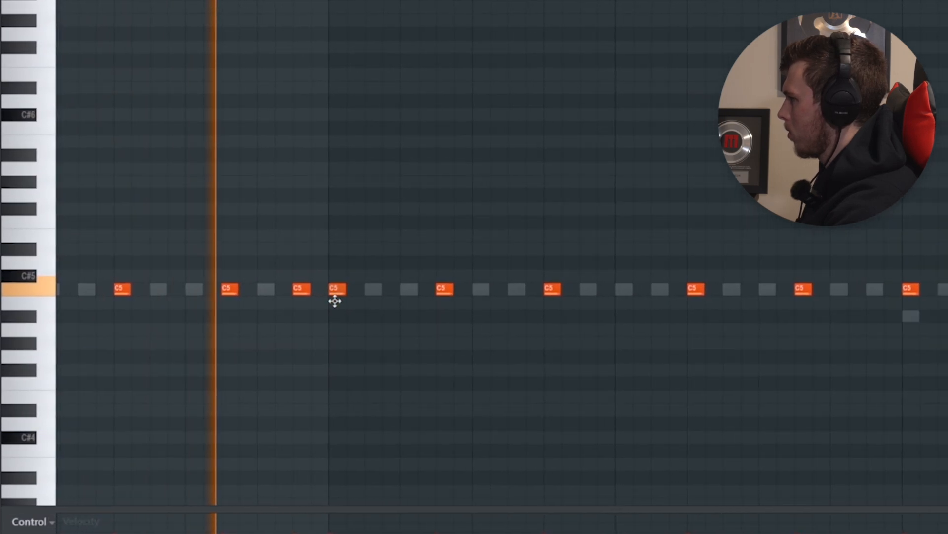
drag(334, 296, 336, 302)
drag(438, 292, 444, 303)
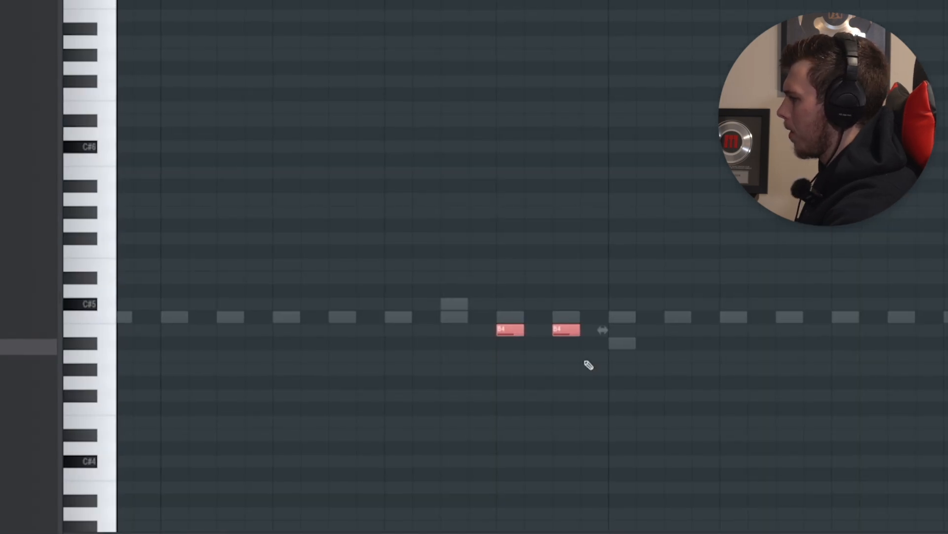
- Lower the two neighbouring B4 notes to A4 and edit the A4 row further along the pattern
scroll(419, 319, down, 4)
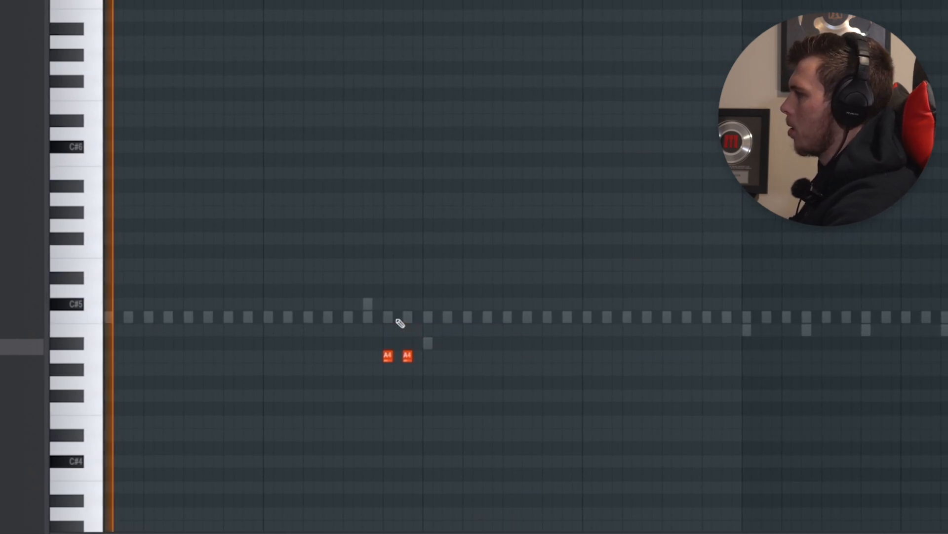
scroll(380, 307, down, 3)
scroll(278, 354, up, 3)
scroll(346, 364, up, 2)
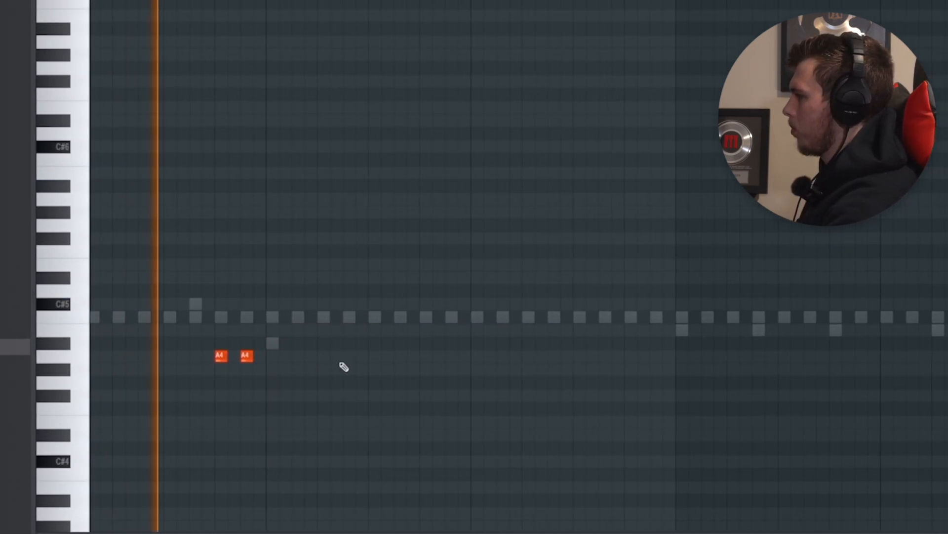
mouse_move(204, 349)
mouse_down()
mouse_move(273, 371)
mouse_move(673, 356)
mouse_up()
right_click(661, 357)
scroll(655, 368, down, 3)
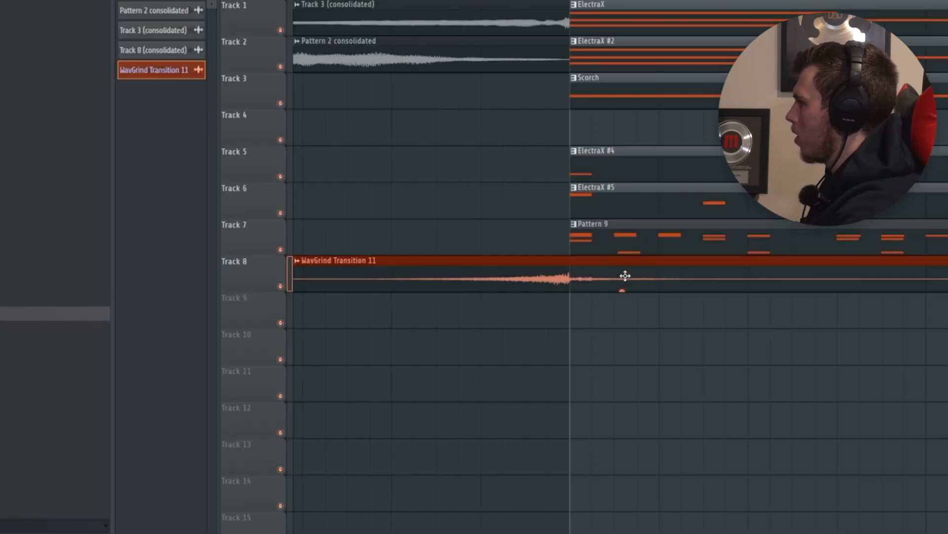
- Inspect the WavGrind Transition 11 clip's settings, close them and play back the transition into the first drum section
double_click(625, 276)
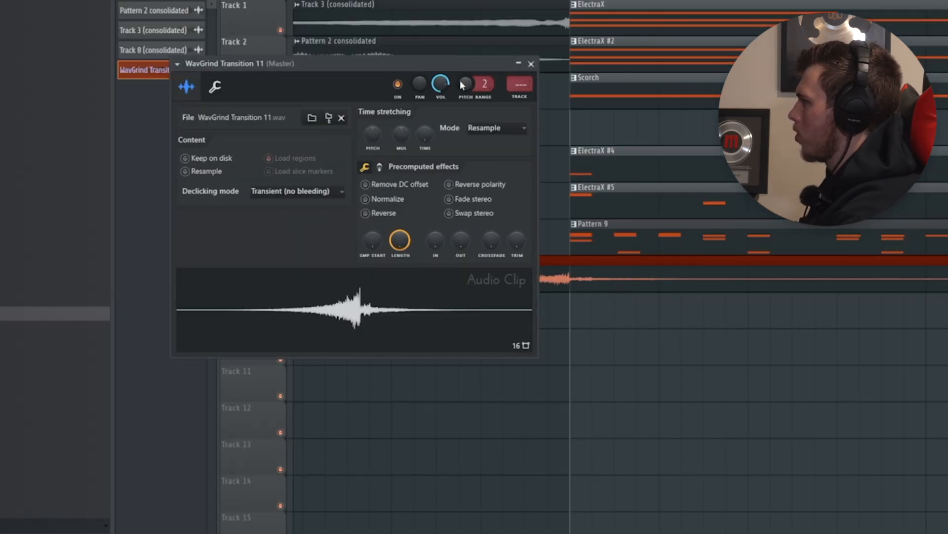
click(533, 65)
scroll(531, 140, down, 4)
key(space)
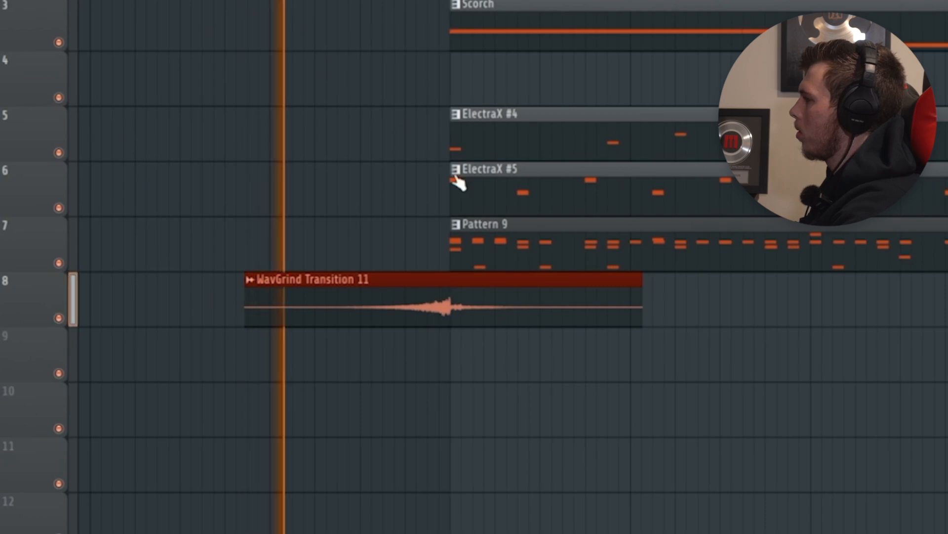
scroll(481, 217, up, 2)
scroll(620, 430, down, 2)
scroll(717, 395, down, 2)
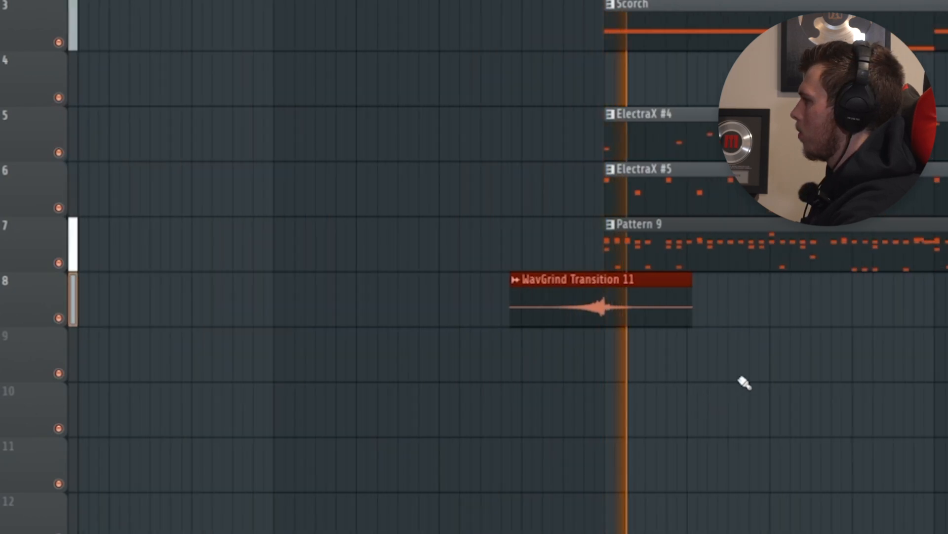
- Set the time-stretching mode of the reversed WavGrind Riser 6 clip to Auto and close its settings
scroll(736, 374, up, 2)
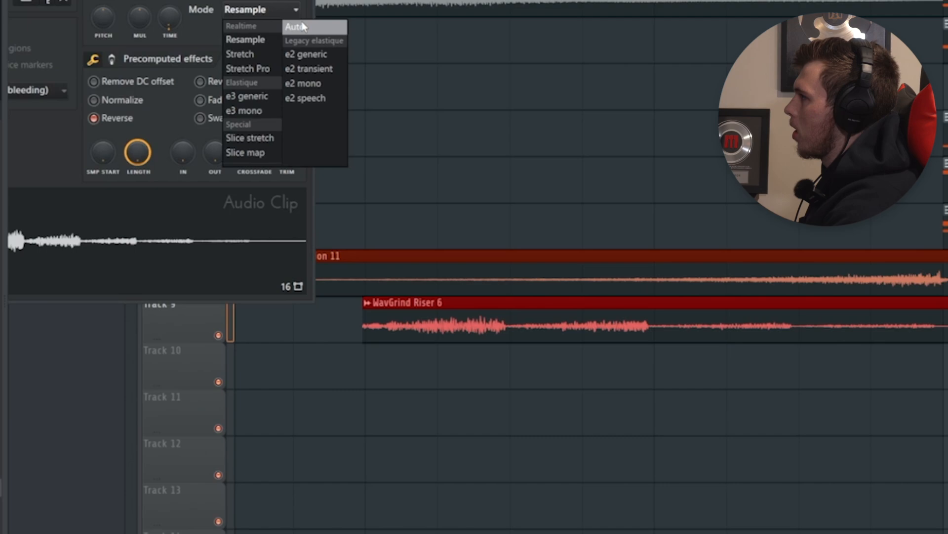
click(294, 26)
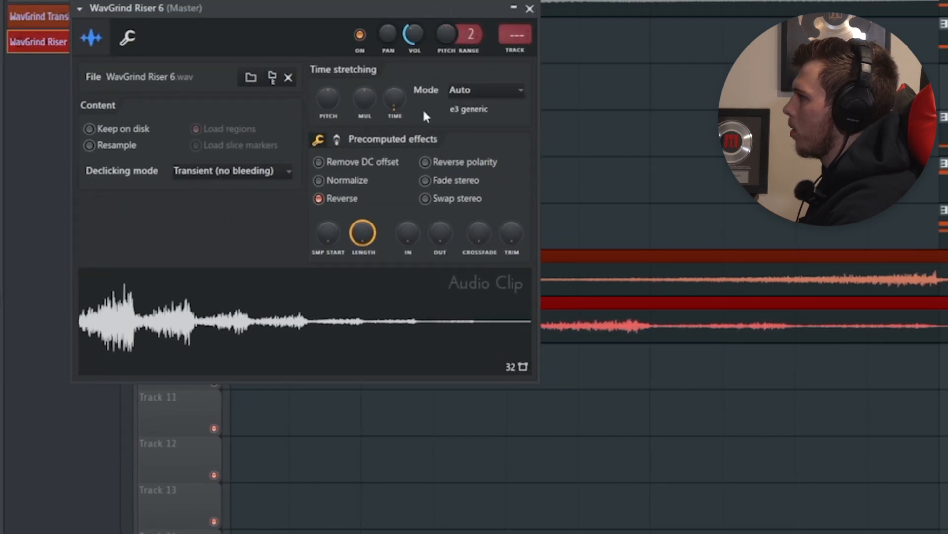
click(527, 8)
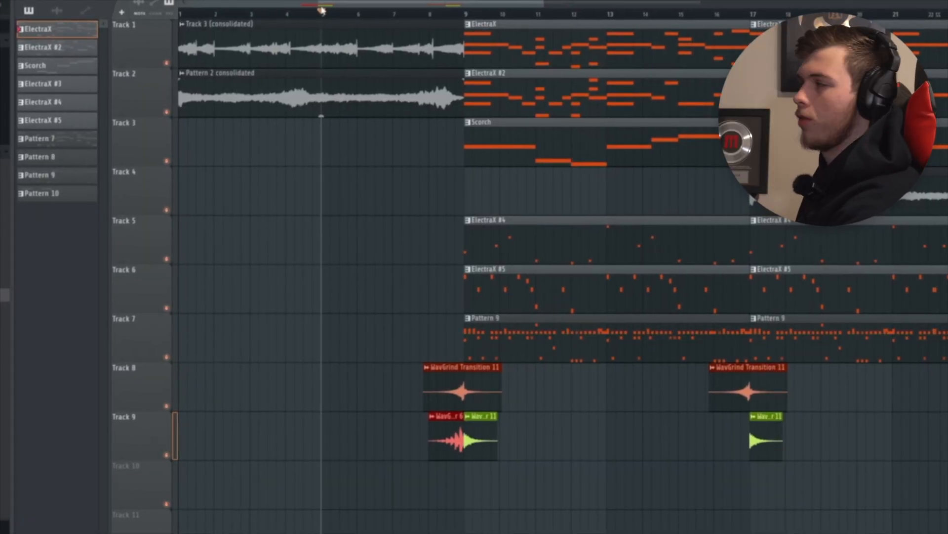
- Play the arrangement from bar 5 and review how the intro leads through the transition into the drum section
key(space)
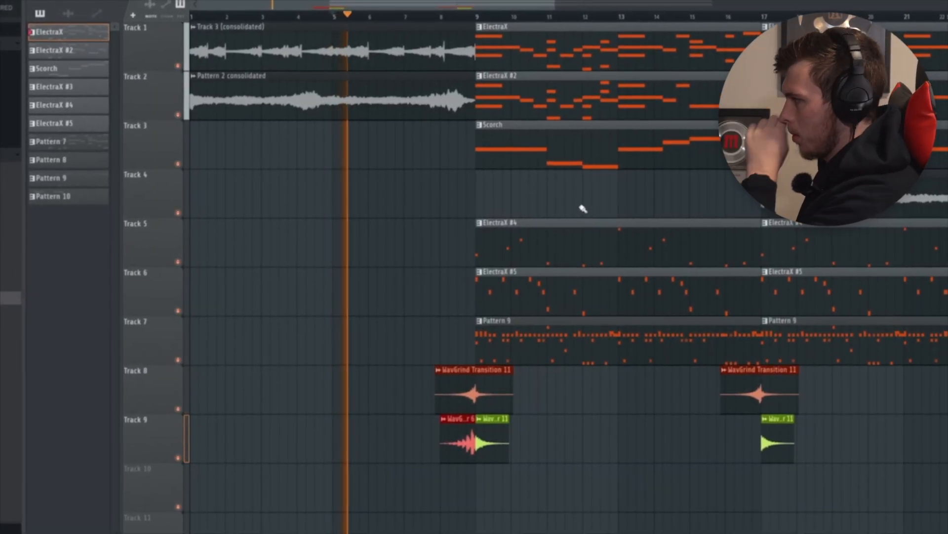
drag(583, 209, 475, 223)
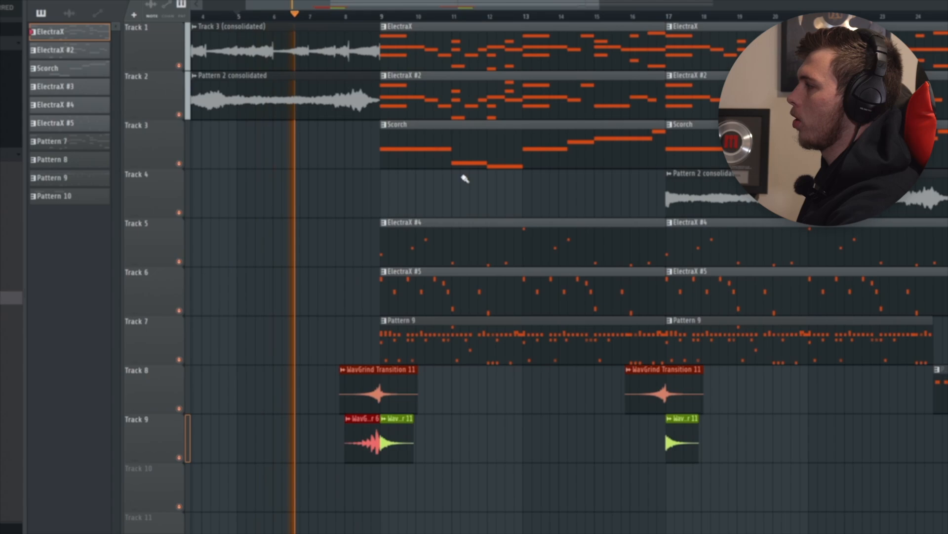
ctrl+click(508, 197)
scroll(508, 197, up, 2)
drag(530, 200, 555, 206)
scroll(551, 208, down, 2)
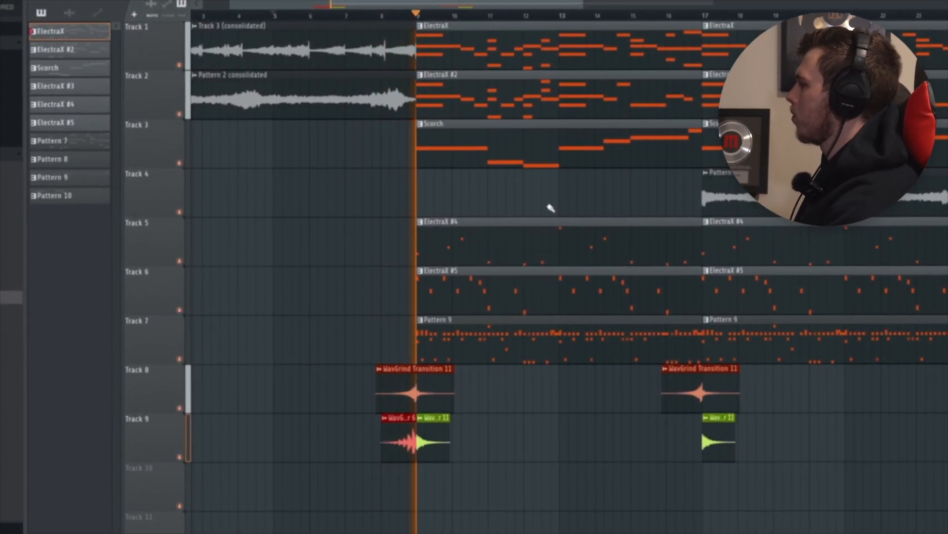
scroll(551, 208, up, 2)
drag(550, 208, 383, 203)
scroll(433, 193, down, 2)
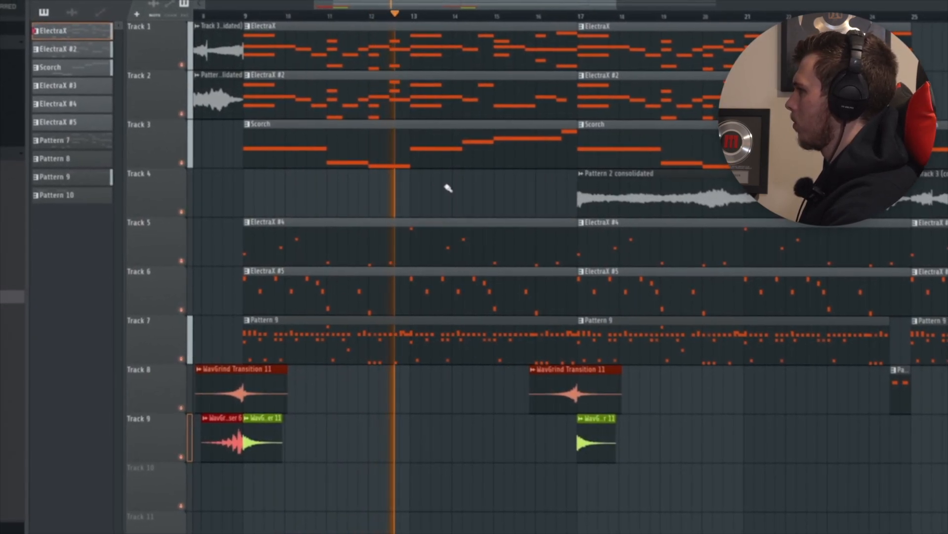
- Place a WavGrind Transition 11 copy on Track 9 peaking at bar 25 and WavGrind Riser 11 on Track 10 starting at bar 25
scroll(352, 204, up, 1)
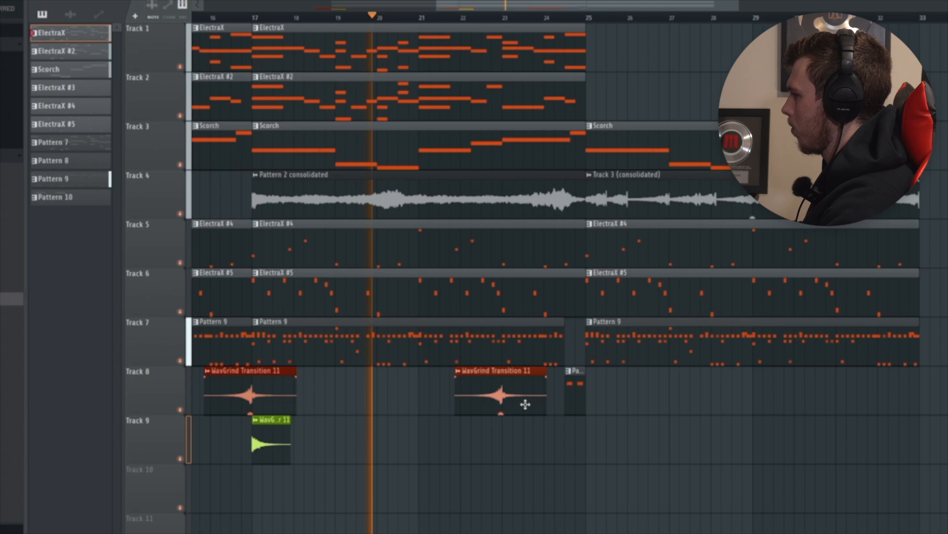
scroll(603, 465, up, 4)
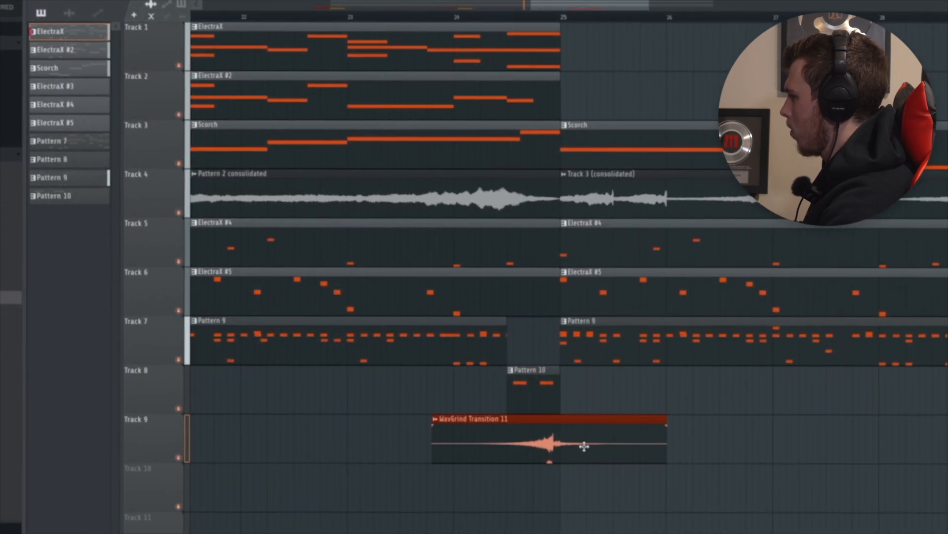
scroll(591, 443, down, 4)
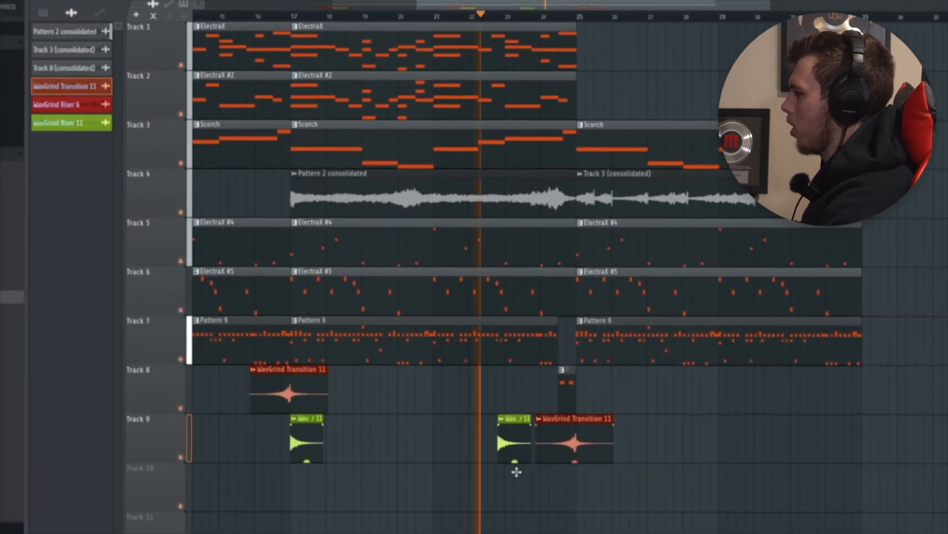
drag(585, 496, 590, 496)
scroll(542, 394, up, 5)
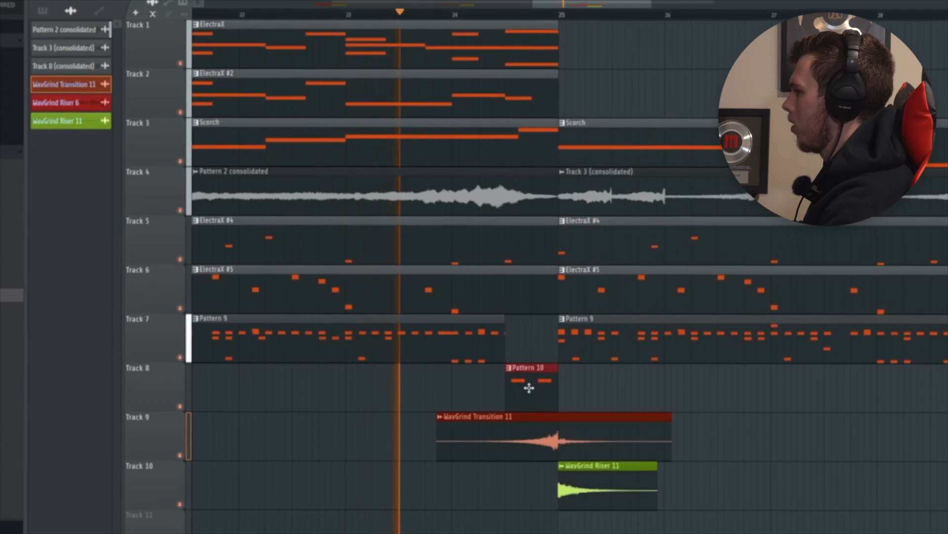
drag(575, 400, 460, 415)
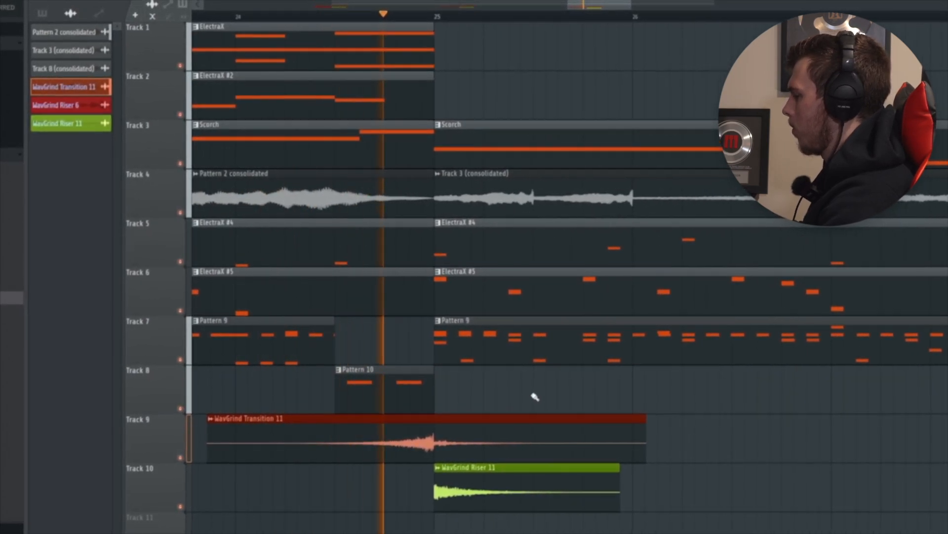
scroll(535, 392, down, 5)
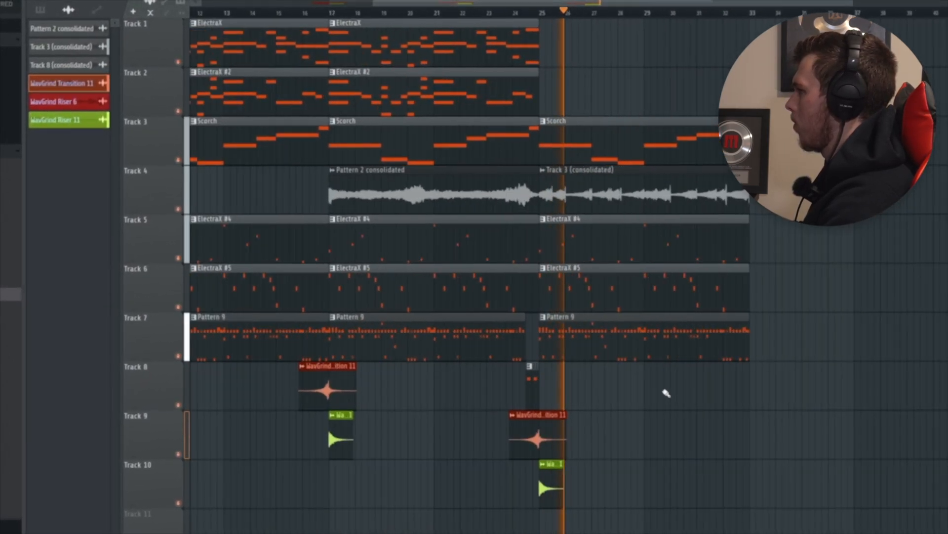
- Play the arrangement past bar 25 and review how the transition leads into the closing section
scroll(731, 252, down, 3)
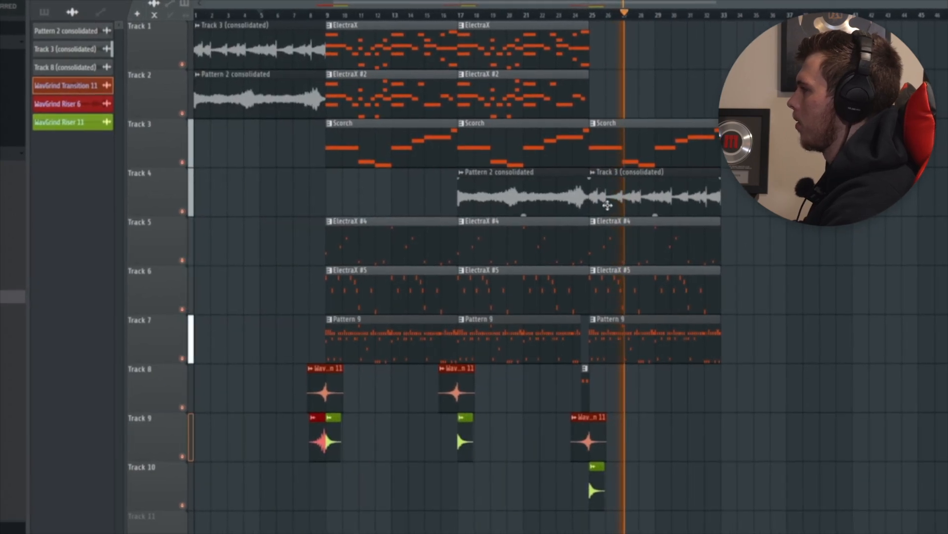
scroll(260, 184, up, 2)
drag(259, 184, 330, 211)
scroll(288, 187, down, 2)
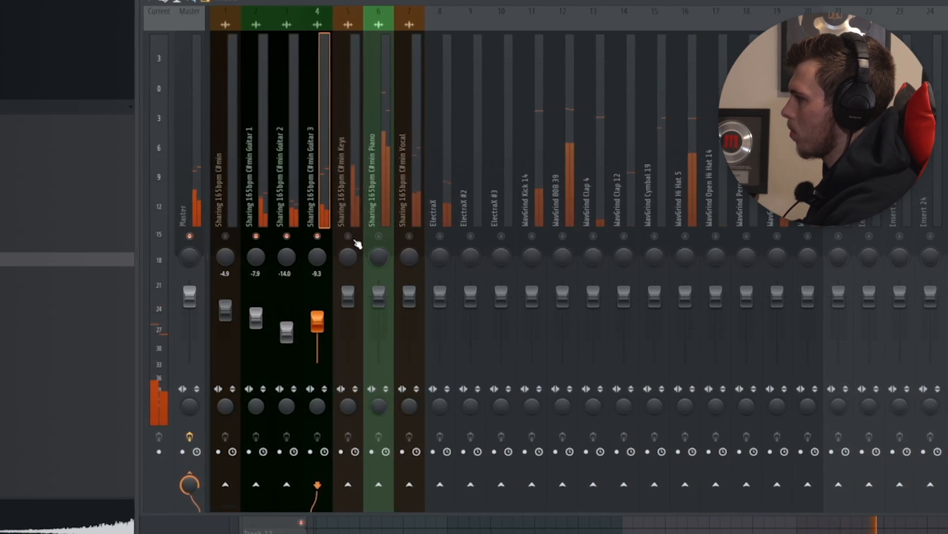
- Unmute the Keys and WavGrind Clap 4 mixer tracks, setting the Keys level to -11.7 dB and the ElectraX level to -9.7 dB
click(349, 237)
drag(351, 299, 351, 326)
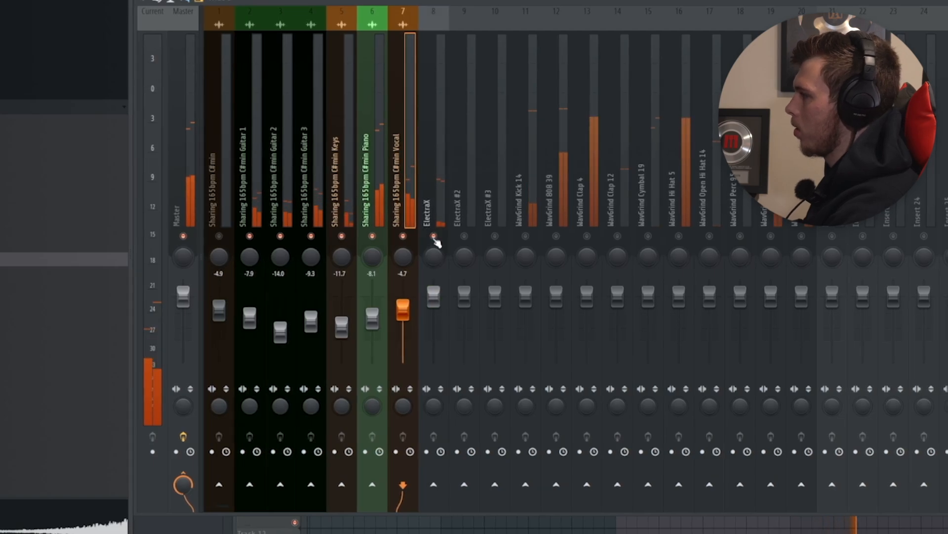
drag(433, 296, 433, 314)
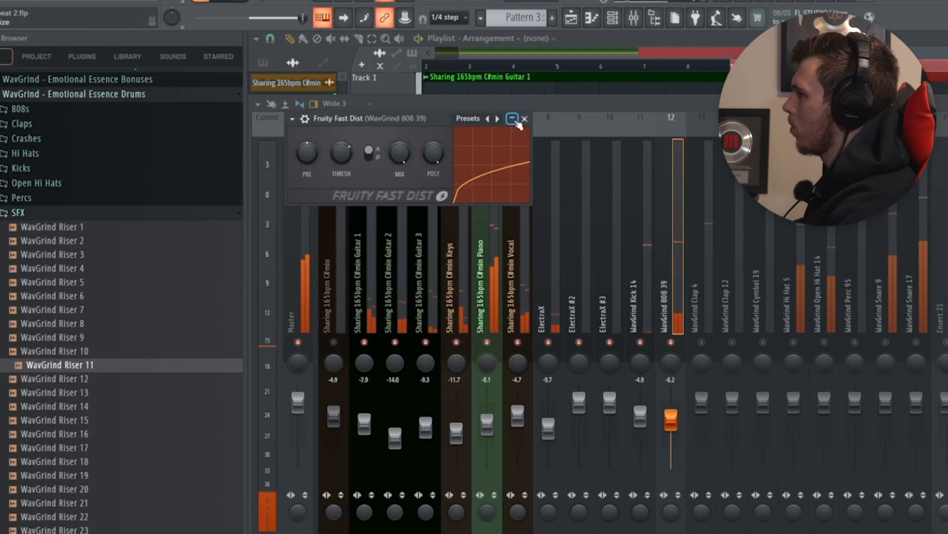
click(525, 119)
click(702, 342)
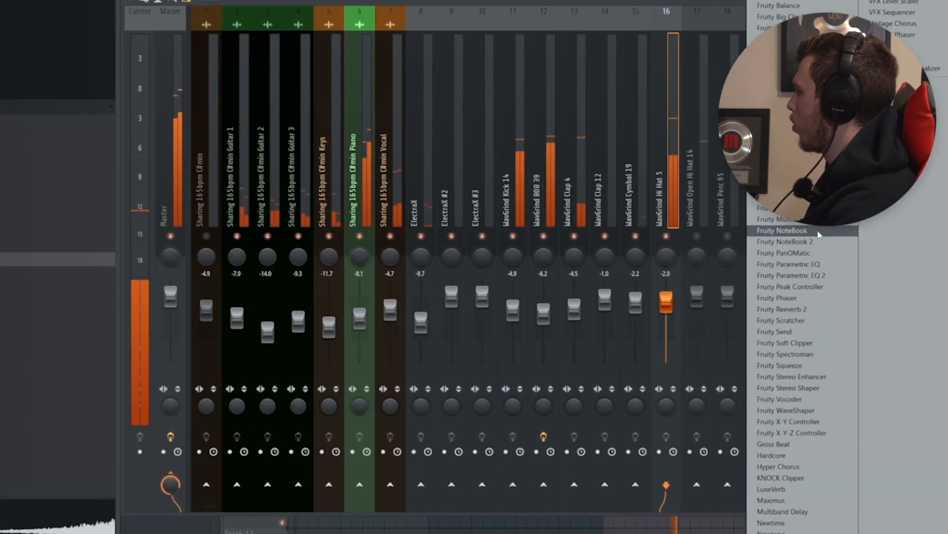
- Insert Fruity Reeverb 2 on the WavGrind Hi Hat 5 mixer track, enlarge its room size and adjust the early reflections level
click(790, 308)
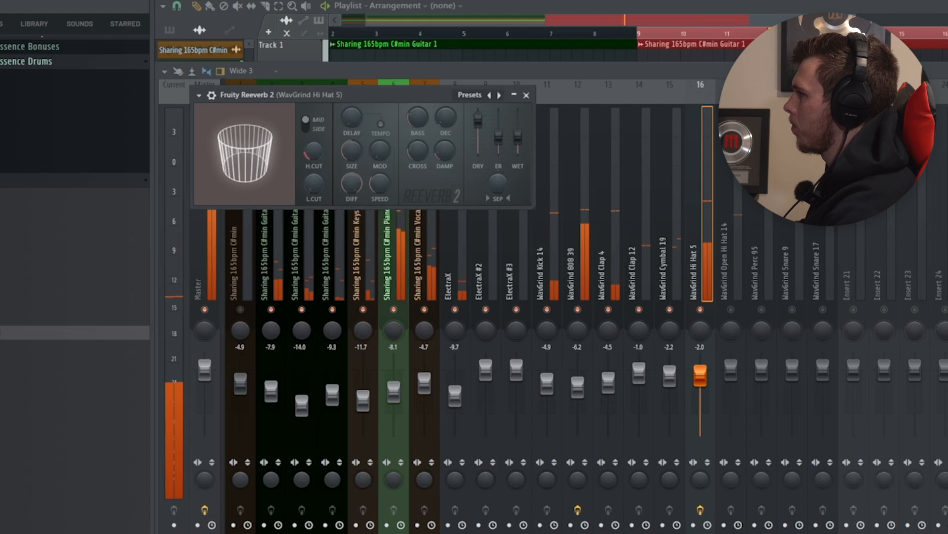
drag(352, 150, 351, 121)
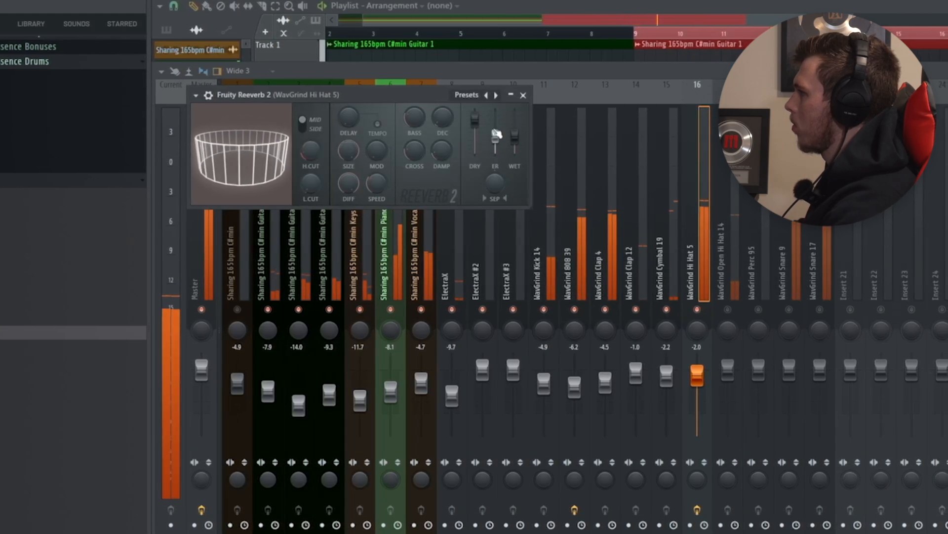
drag(497, 133, 497, 150)
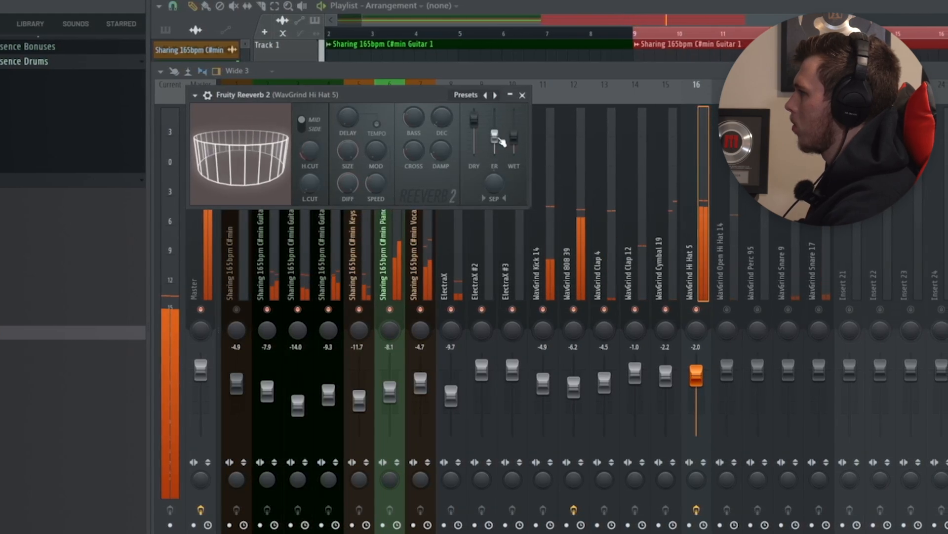
click(520, 96)
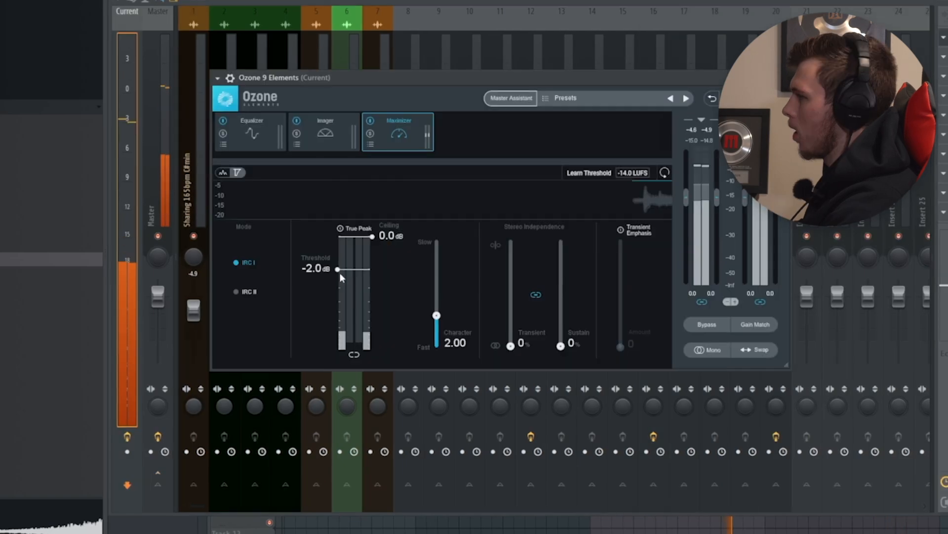
- Lower the Maximizer threshold in Ozone 9 Elements on the mixer's Current track
drag(427, 315, 433, 321)
drag(335, 279, 332, 304)
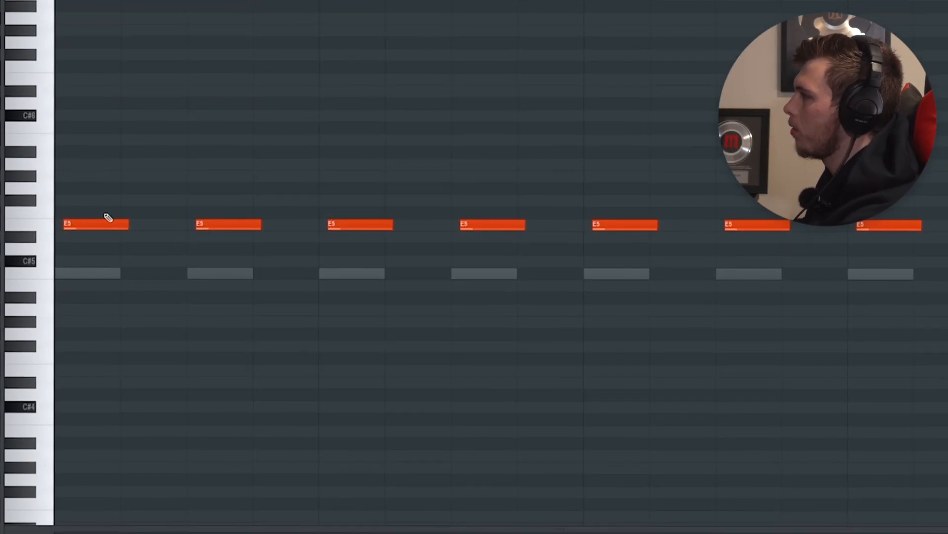
- Unmute WavGrind Hi Hat 5 alongside Wavgrind Hi Hat 17 and play the two hi-hat patterns together
scroll(86, 234, down, 4)
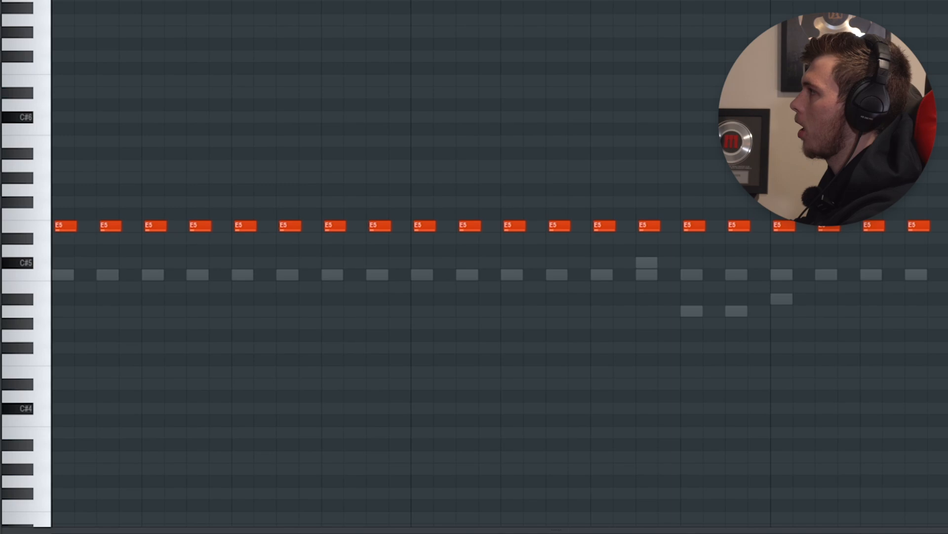
key(F6)
click(129, 371)
key(space)
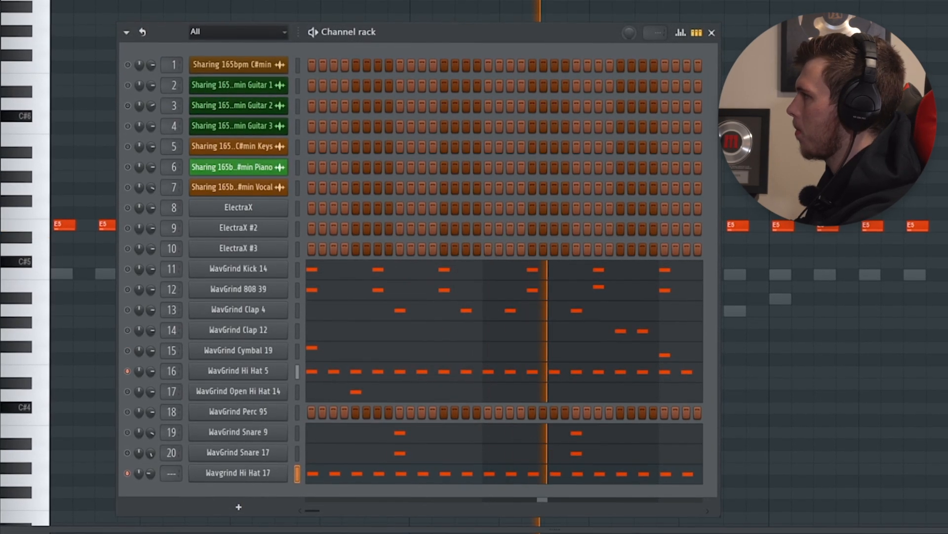
key(F6)
key(F6)
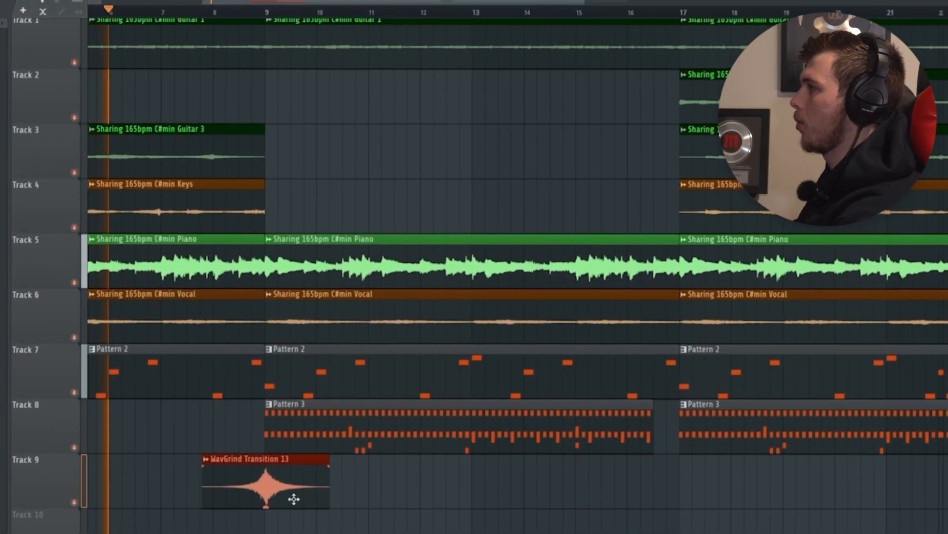
- Place a copy of the WavGrind Transition 13 clip on Track 9 so that it peaks at bar 17
drag(294, 499, 709, 495)
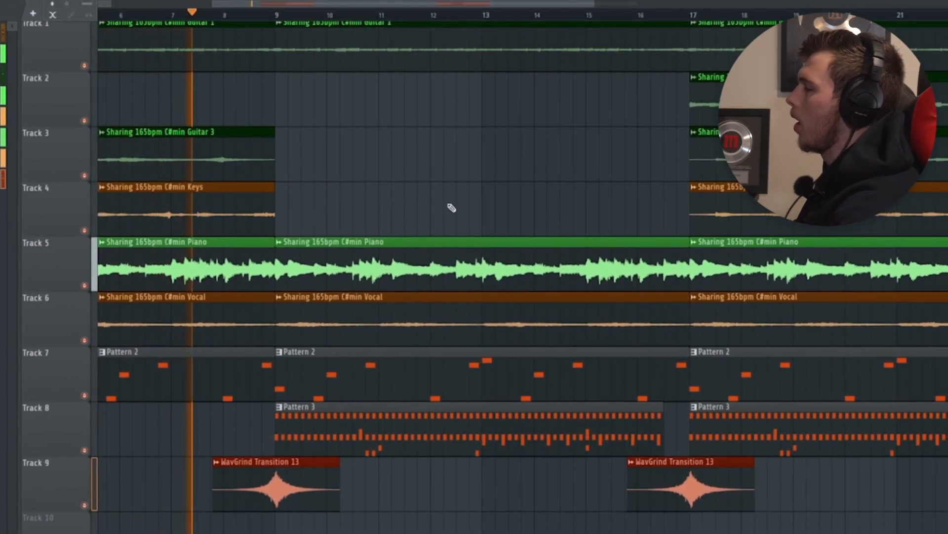
scroll(292, 178, up, 2)
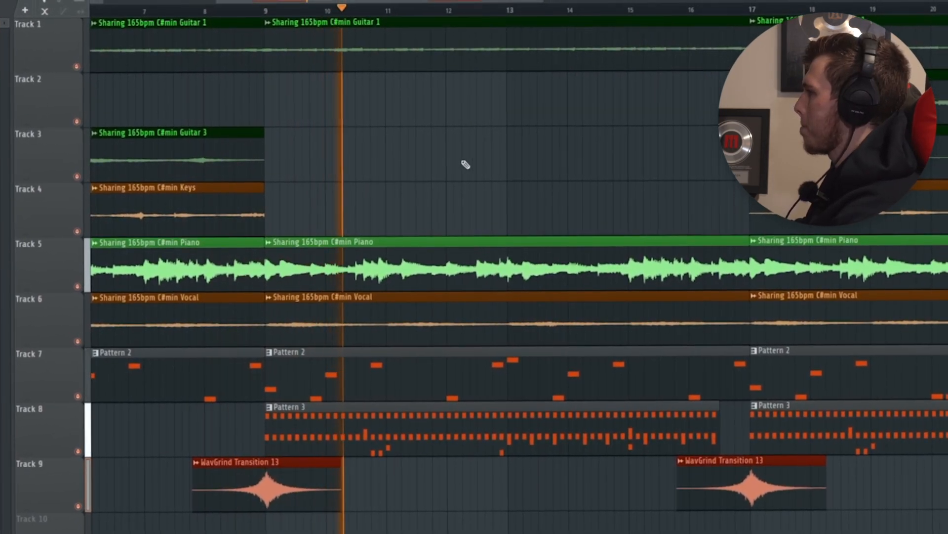
- Play the arrangement from bar 10 past bar 17 and review how the transition leads into the second drum section
drag(328, 200, 247, 214)
drag(309, 234, 215, 237)
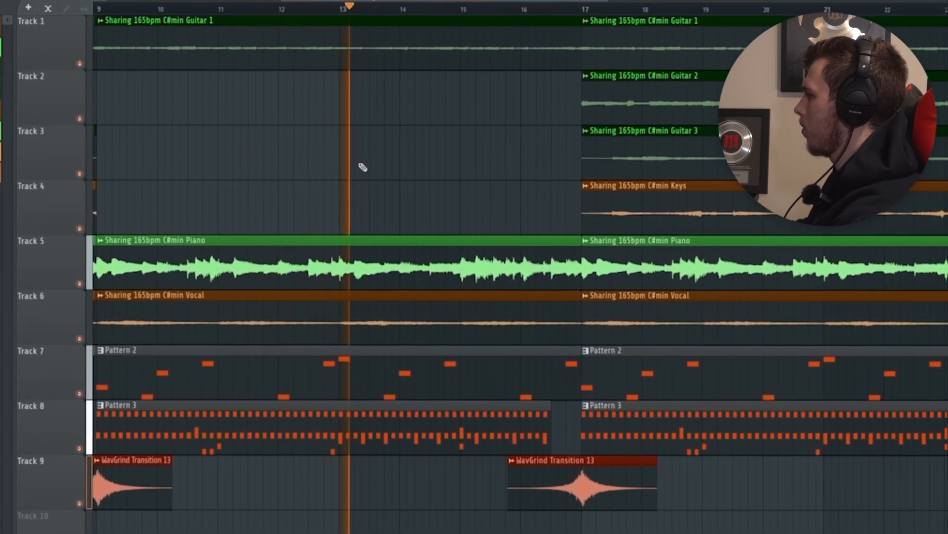
scroll(531, 230, up, 3)
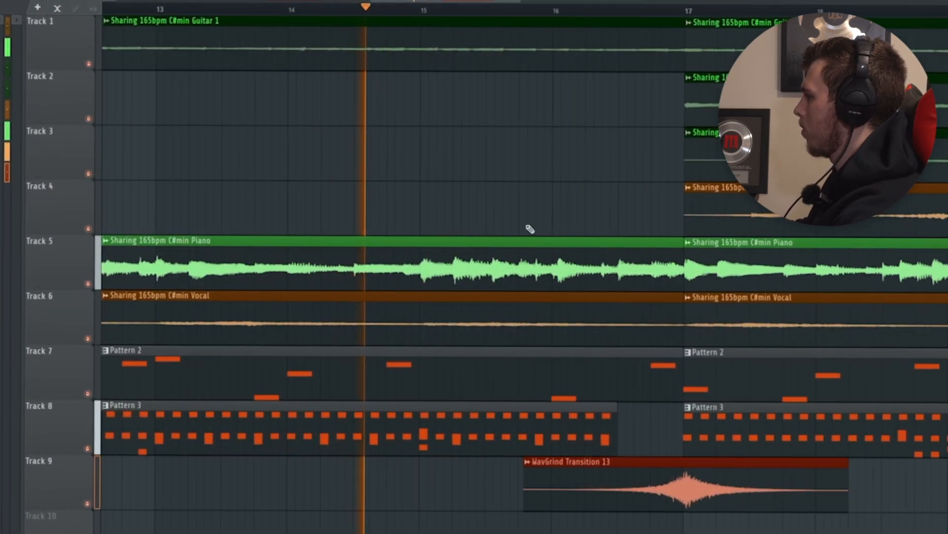
scroll(198, 217, right, 3)
scroll(368, 213, up, 1)
scroll(385, 217, down, 2)
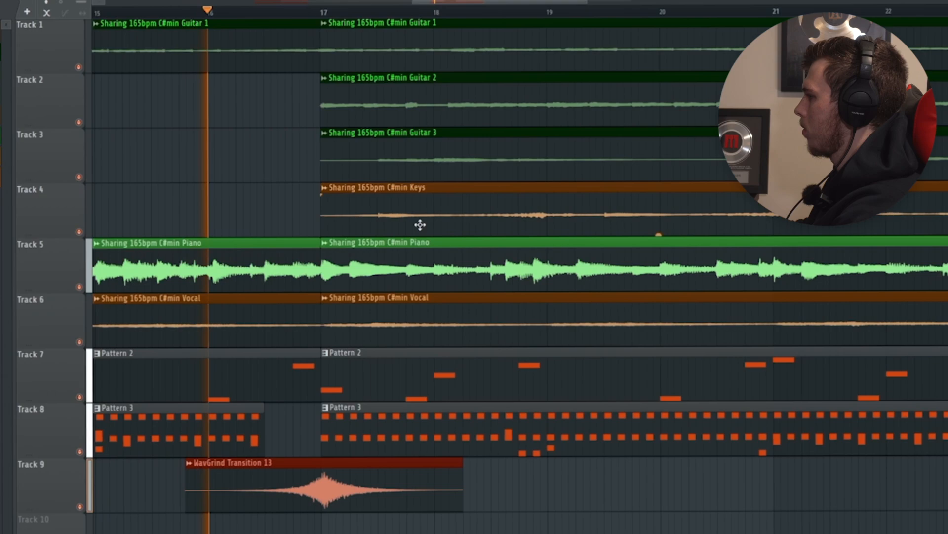
scroll(414, 223, down, 3)
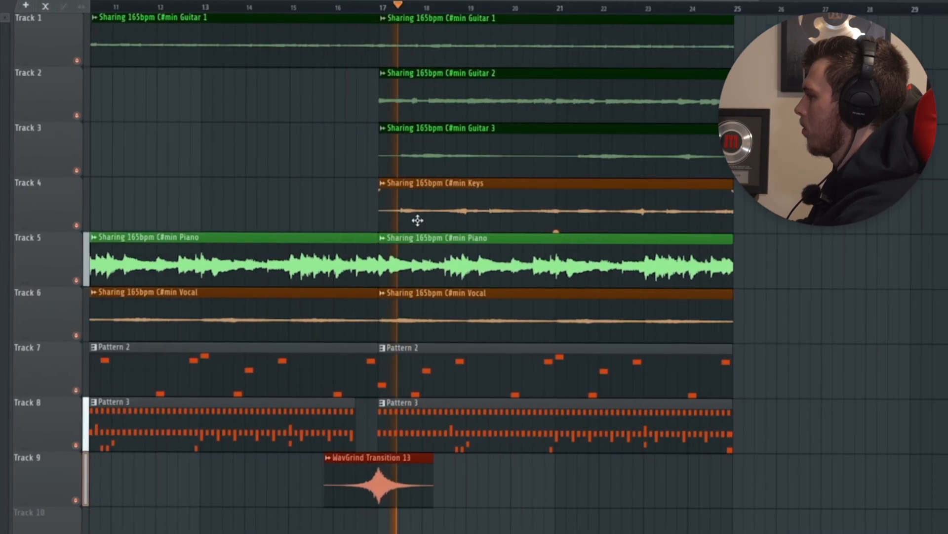